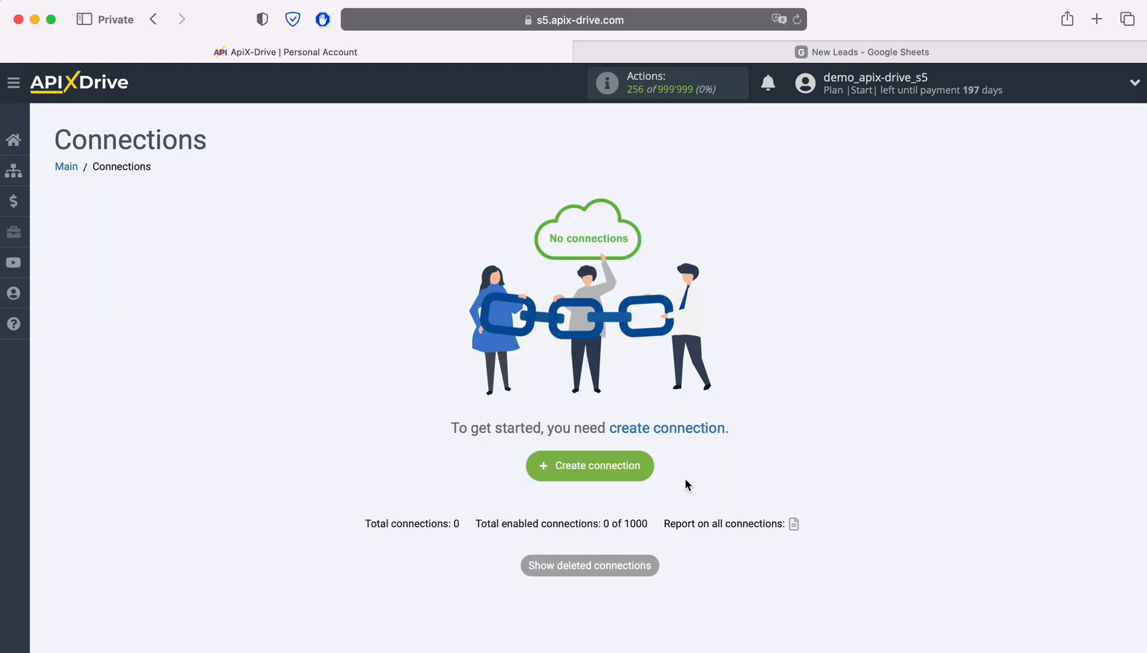
# Create a new connection from the Connections page
pyautogui.click(648, 464)
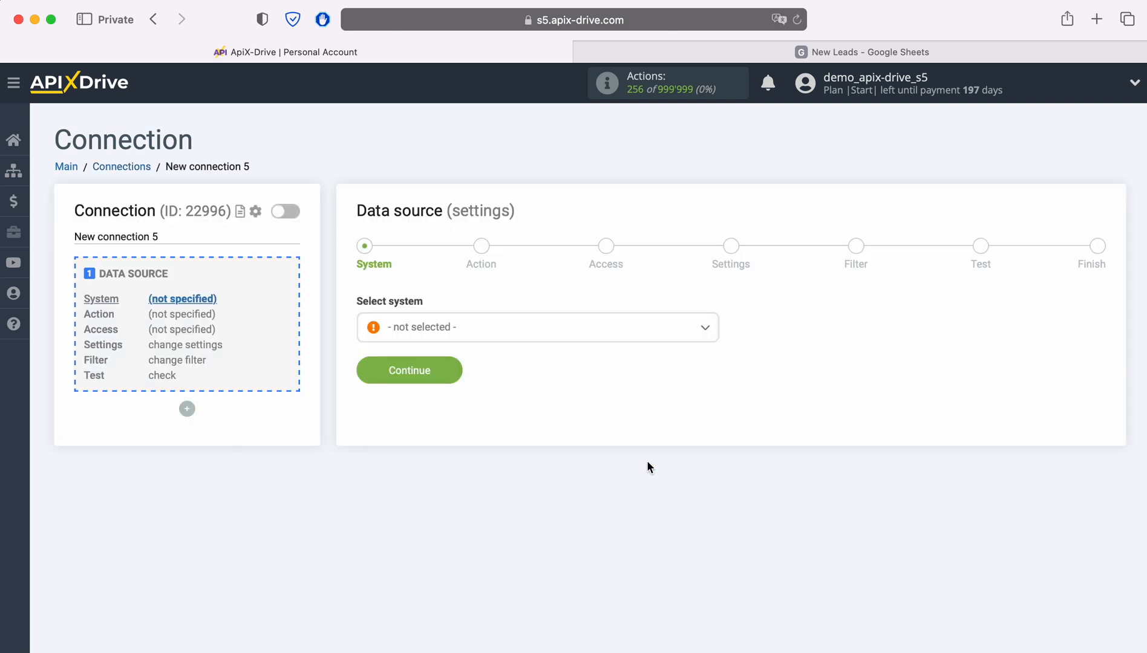
# Choose TikTok as the connection's data source system
pyautogui.click(550, 338)
pyautogui.scroll(-15, 625, 479)
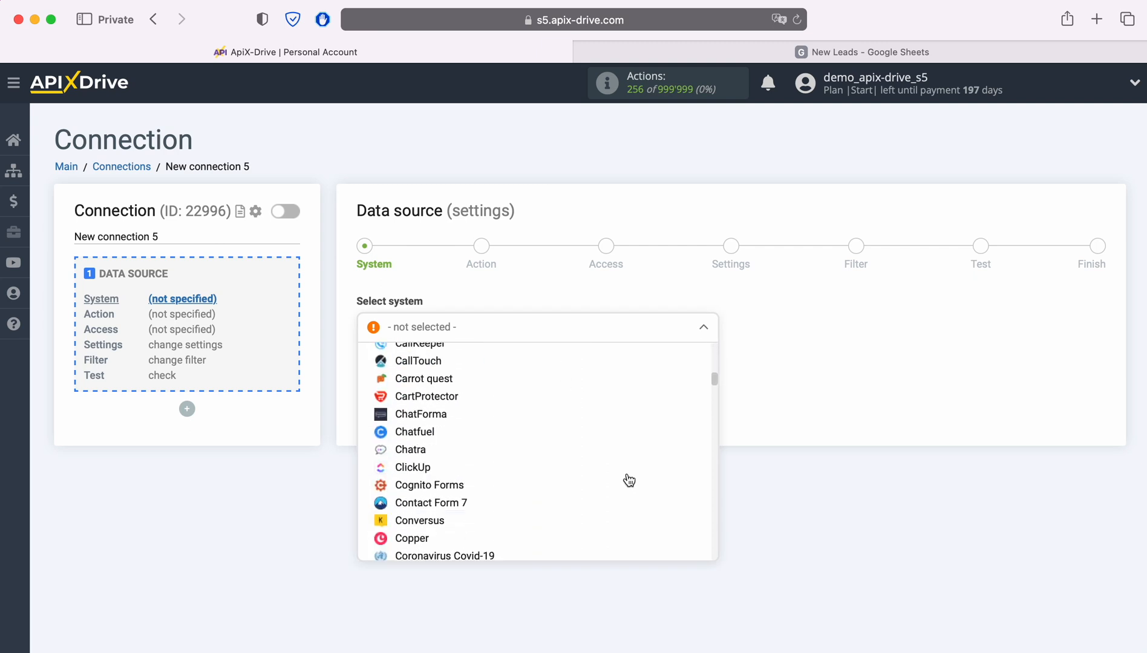
pyautogui.scroll(-15, 629, 480)
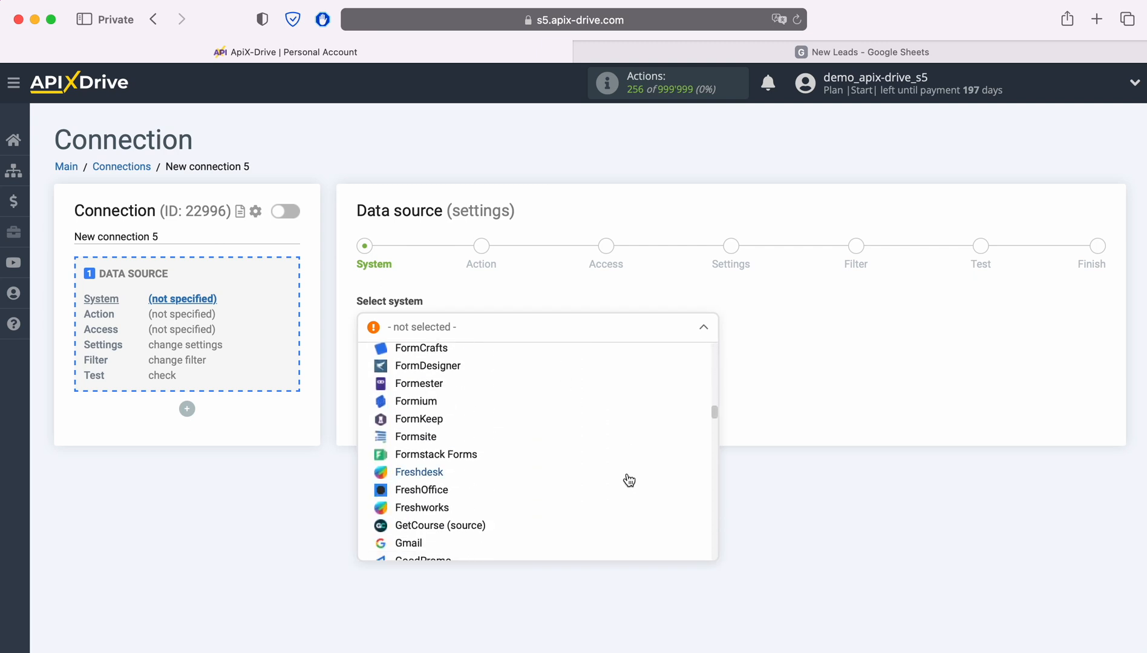
pyautogui.scroll(-15, 630, 480)
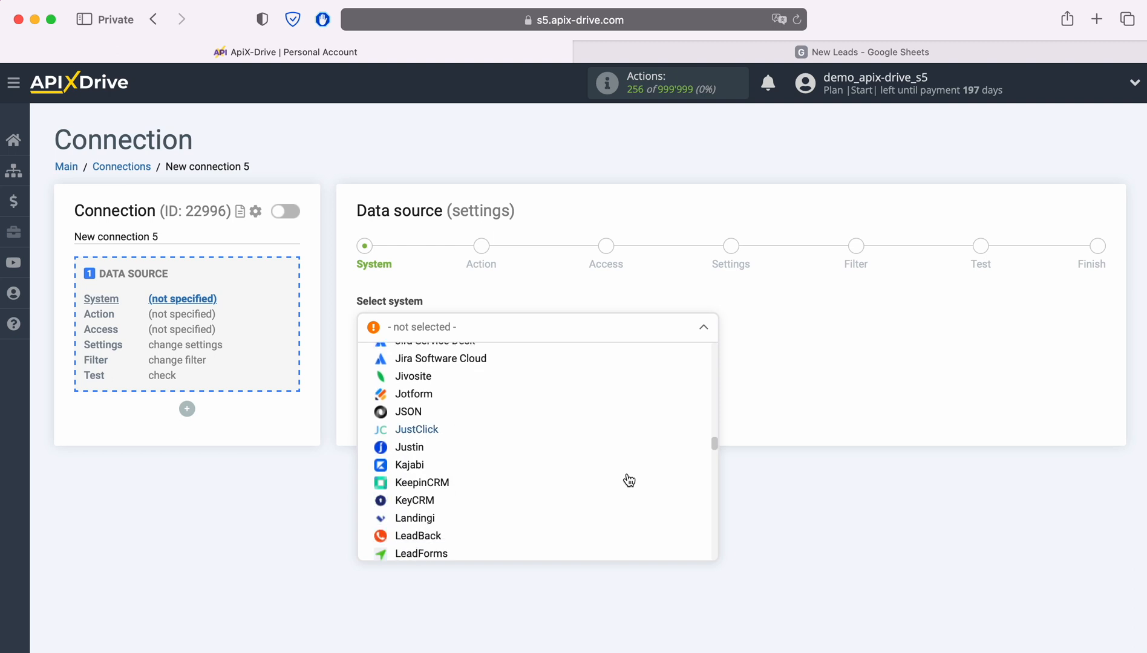
pyautogui.scroll(-15, 629, 480)
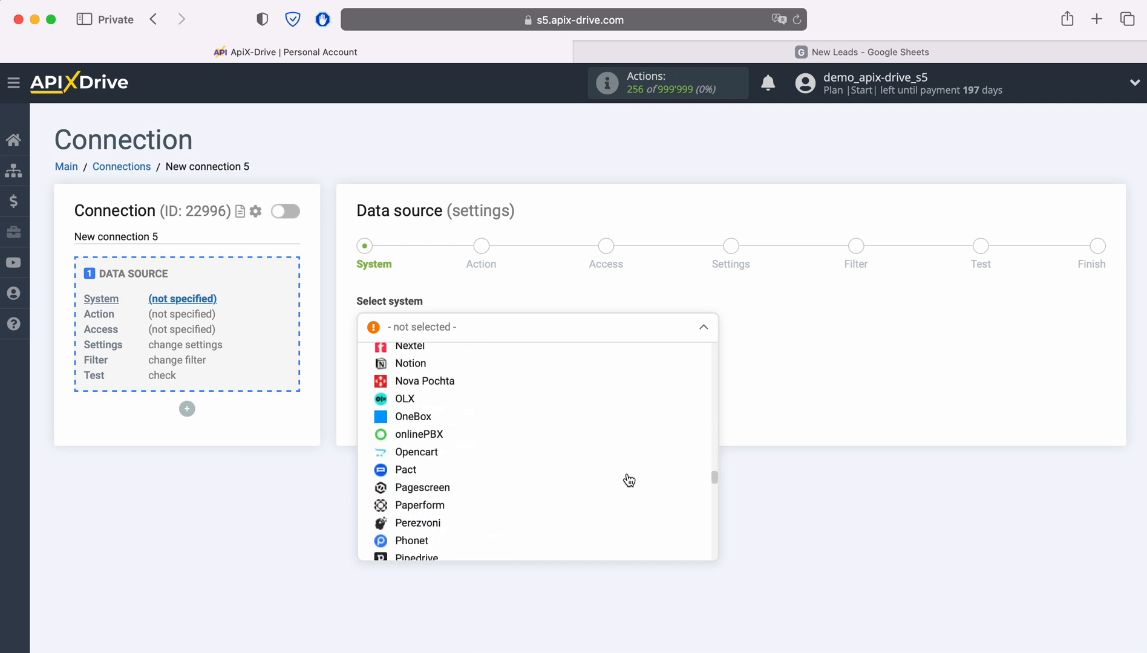
pyautogui.scroll(-15, 630, 481)
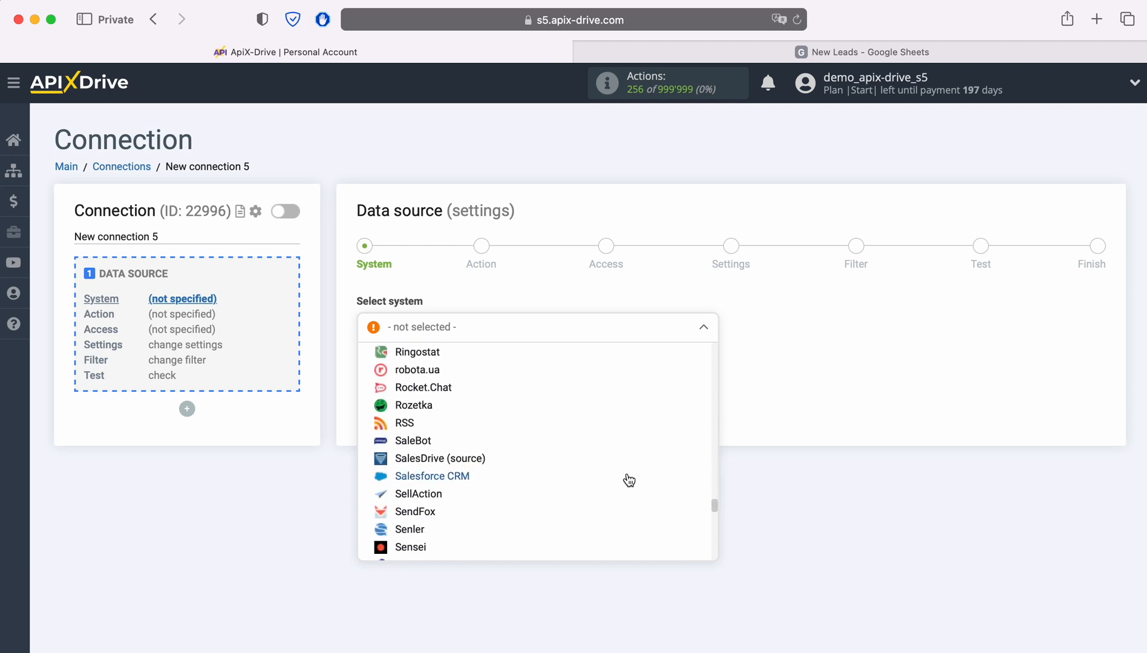
pyautogui.scroll(-15, 629, 480)
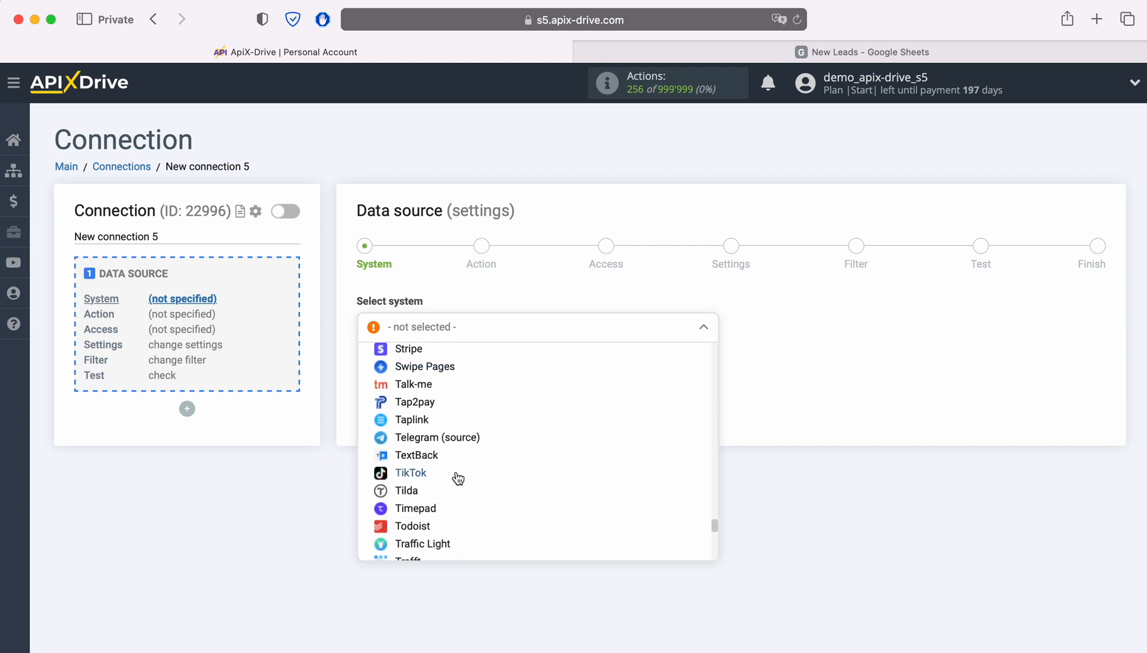
pyautogui.click(435, 478)
pyautogui.click(455, 363)
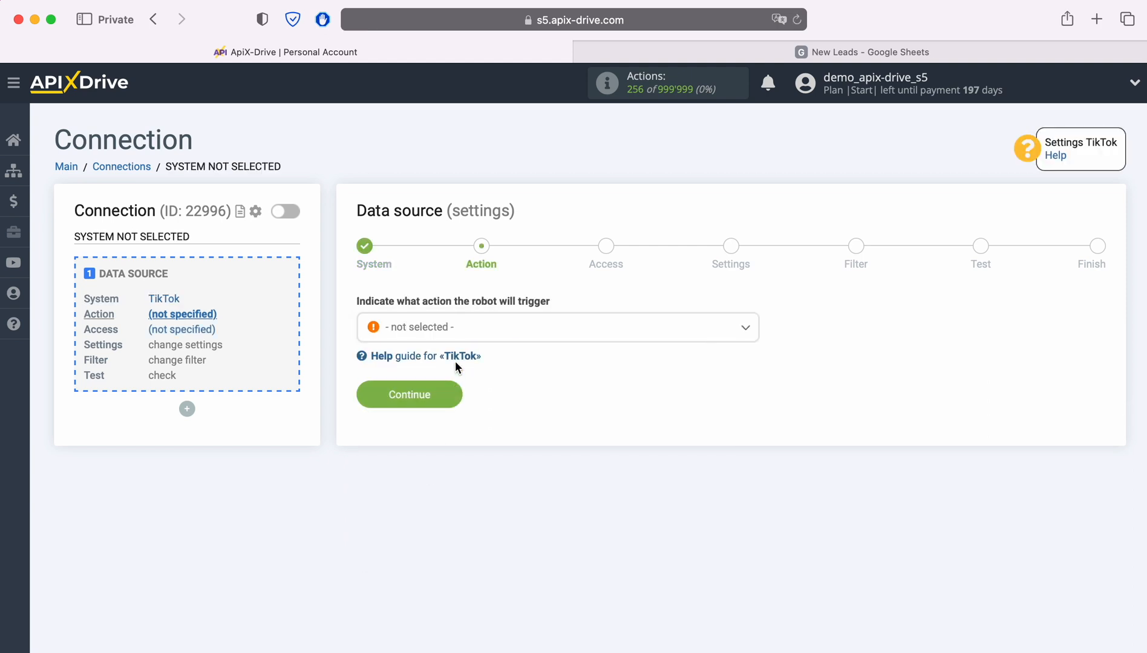
# Set the TikTok action to Get LEADS (new) and start connecting a TikTok account
pyautogui.click(553, 334)
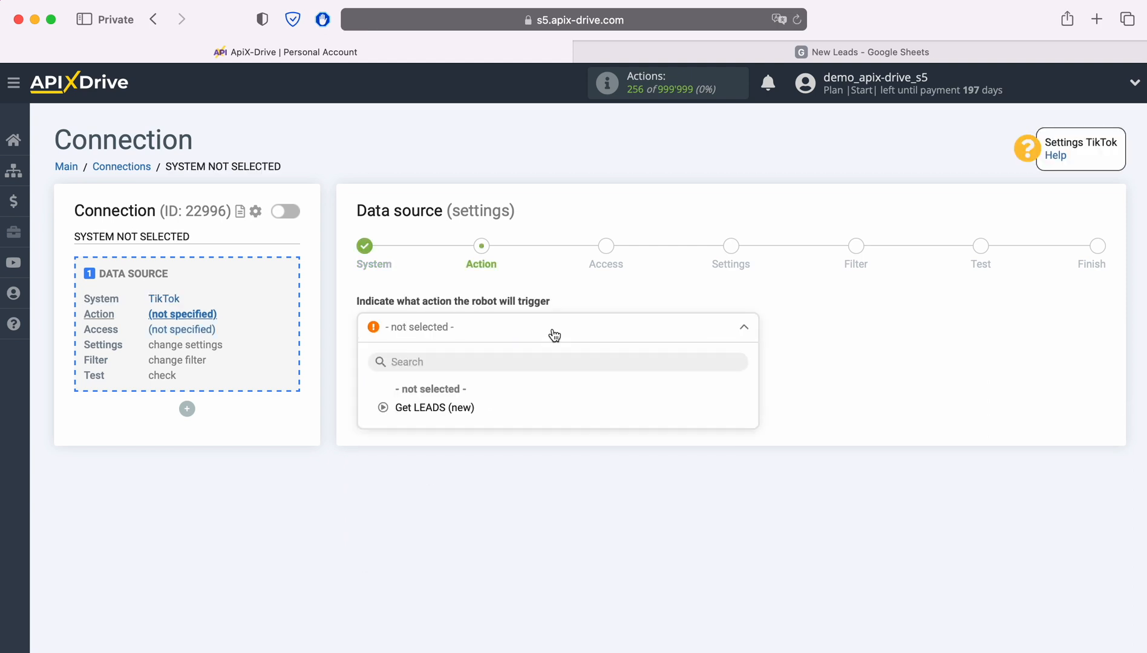
pyautogui.click(467, 408)
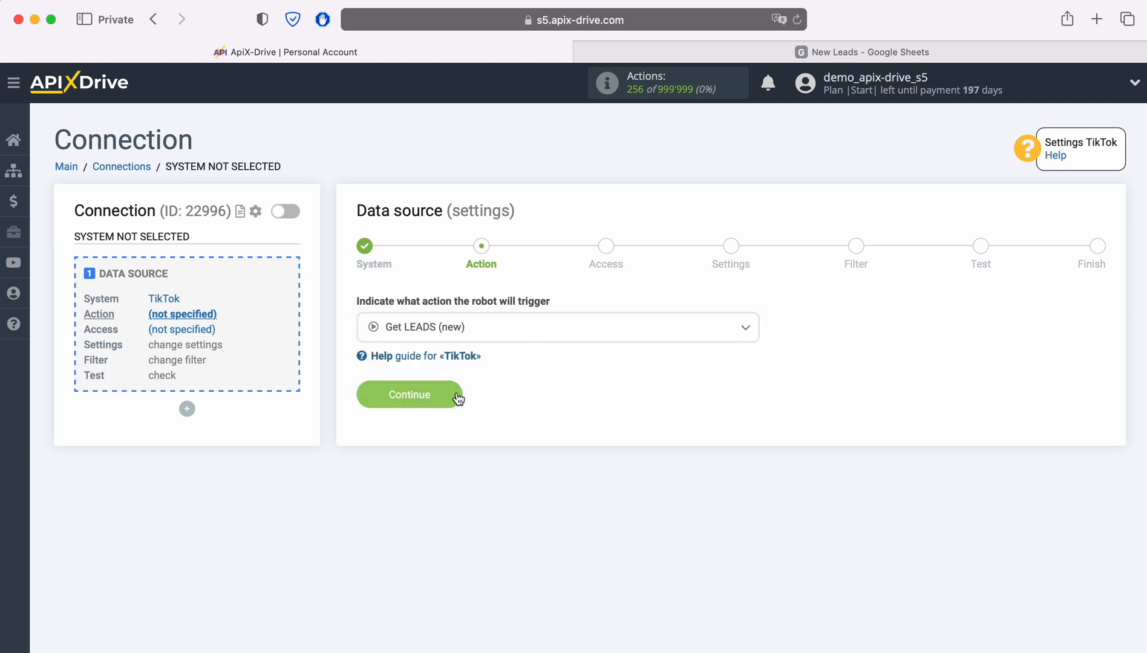
pyautogui.click(456, 394)
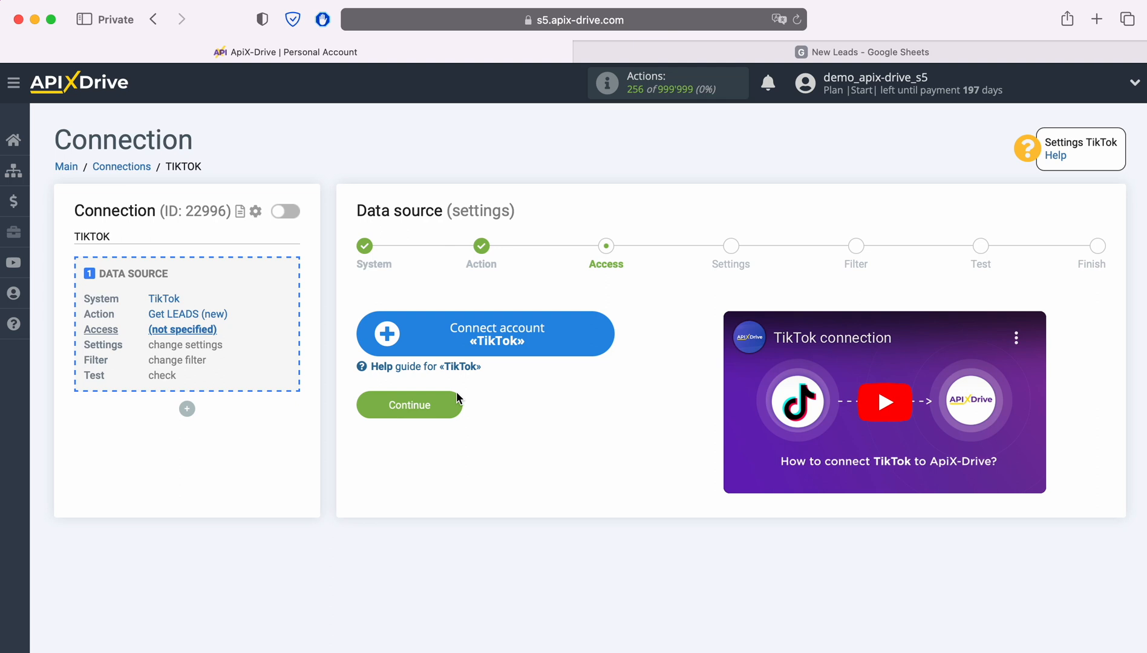
pyautogui.click(604, 334)
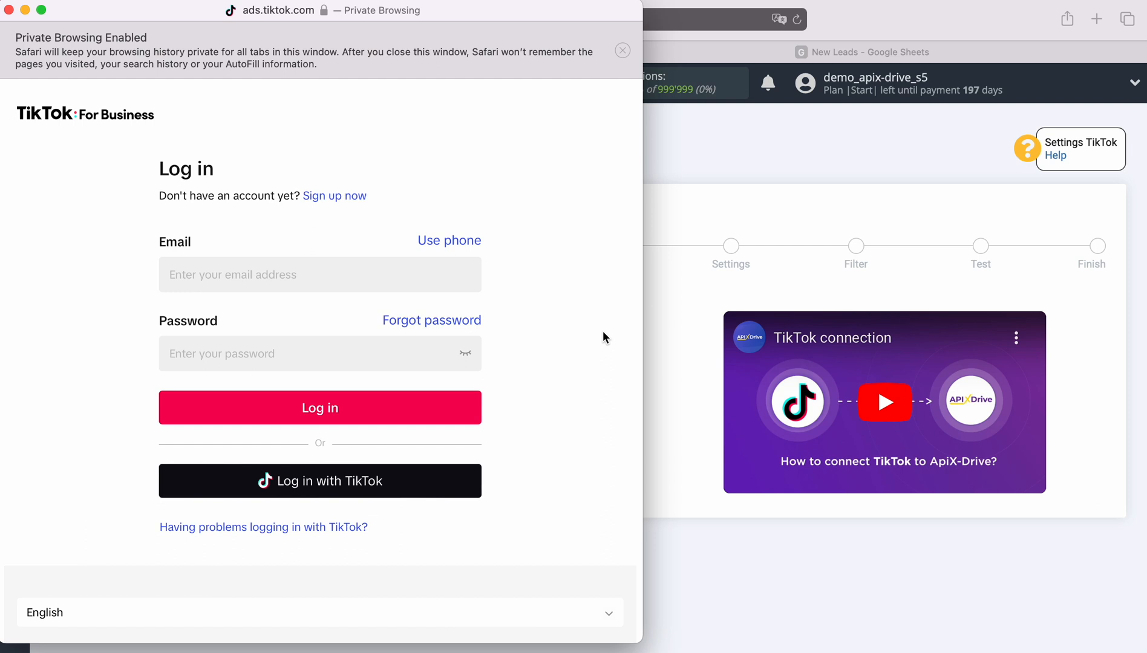
# Log in to TikTok for Business with the account e-mail and password
pyautogui.click(323, 285)
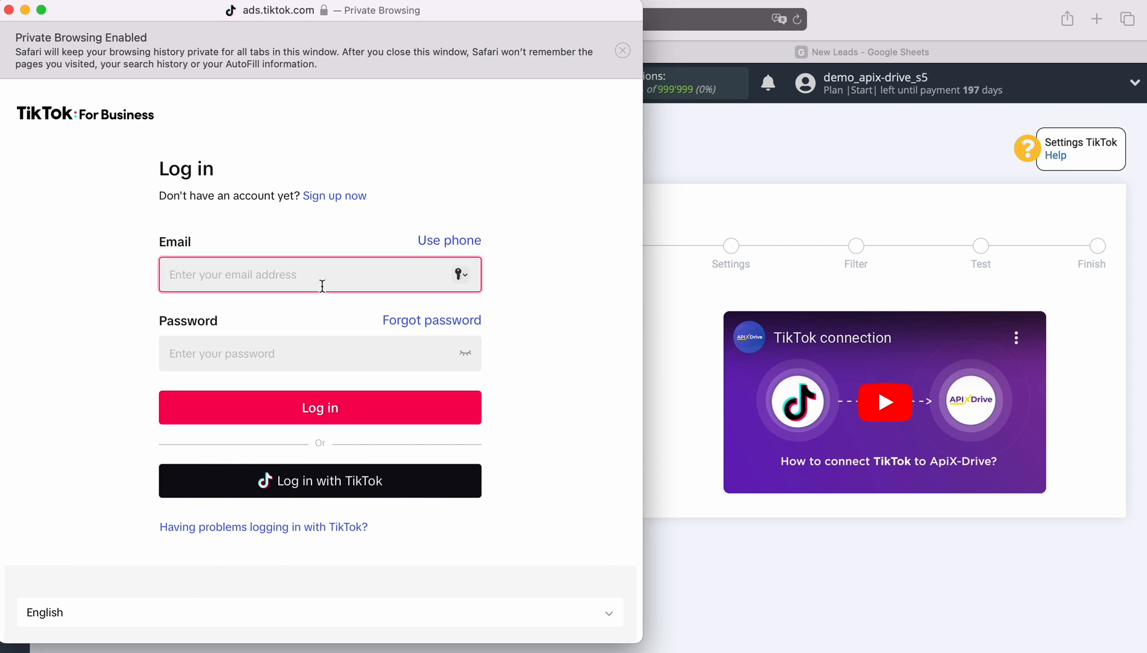
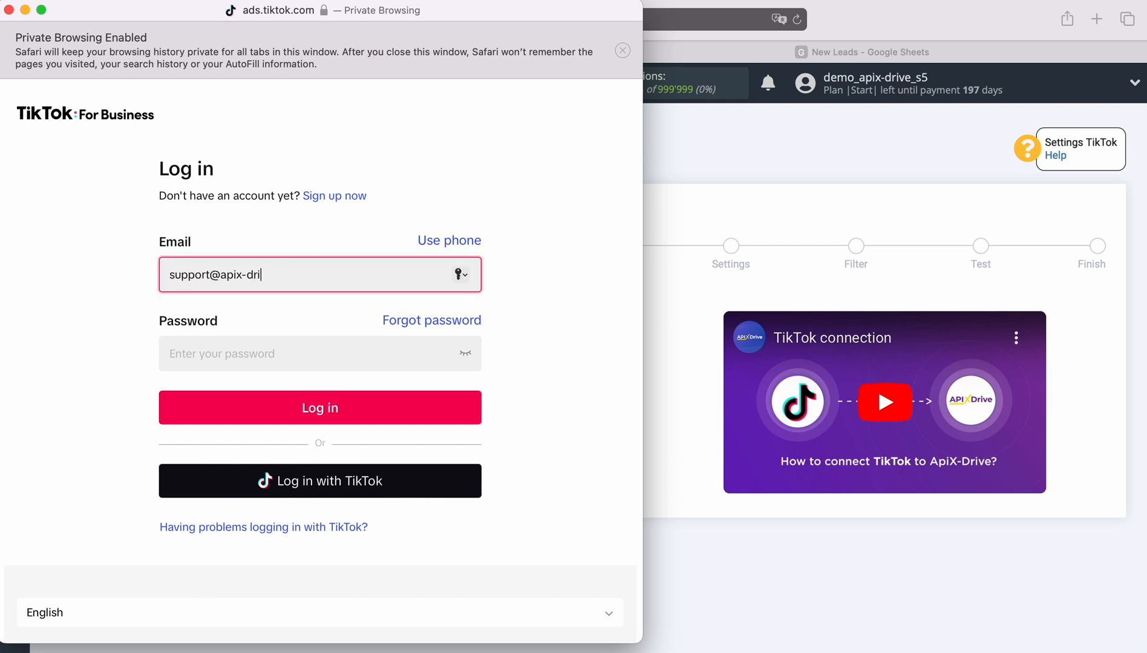
pyautogui.press('Tab')
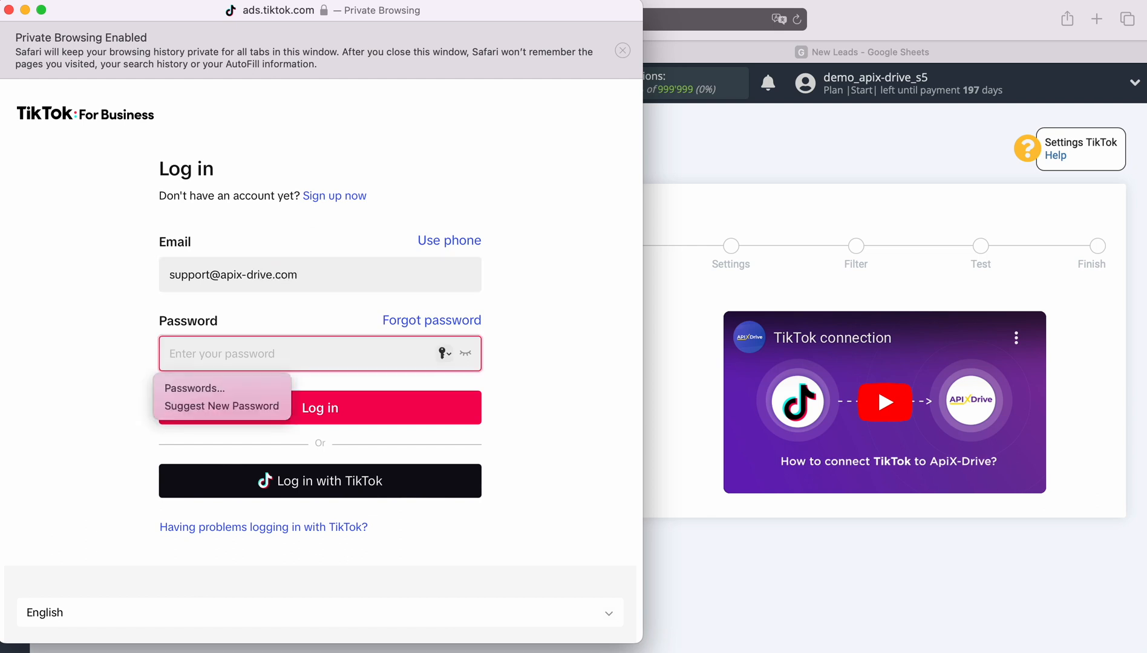
pyautogui.write('•••••••••••••')
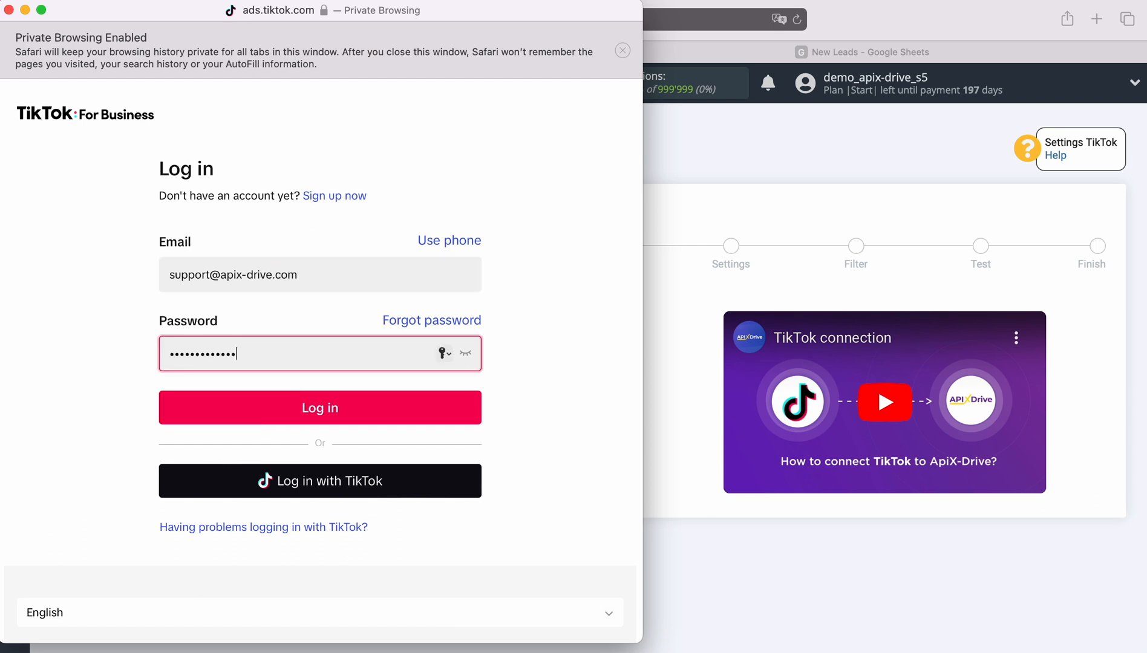
pyautogui.click(351, 409)
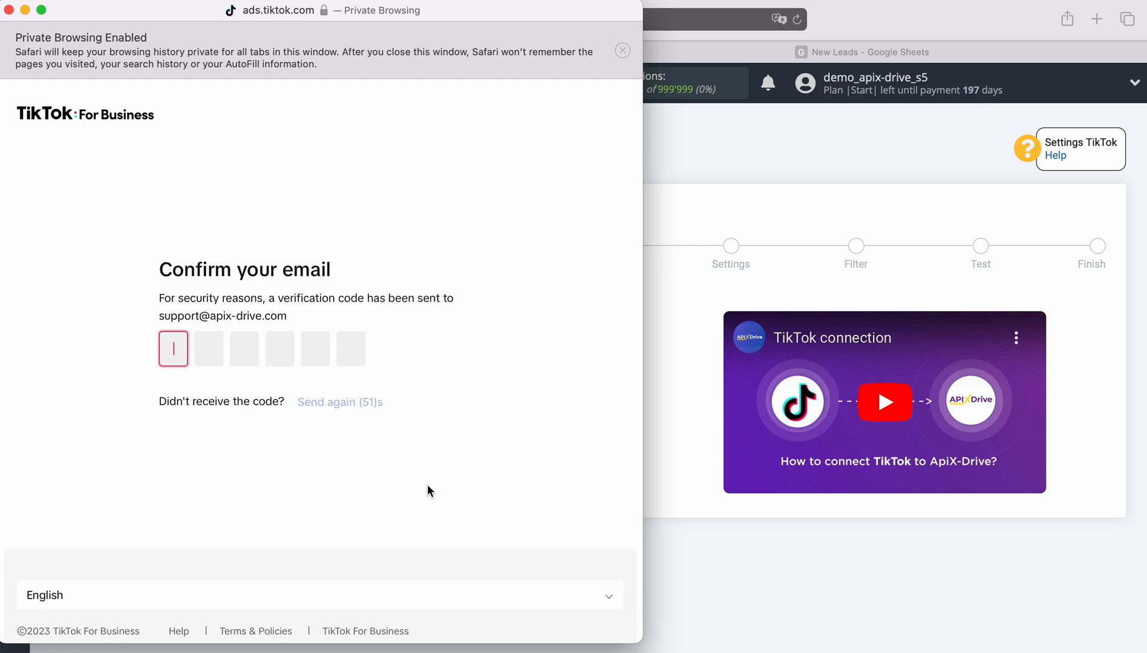
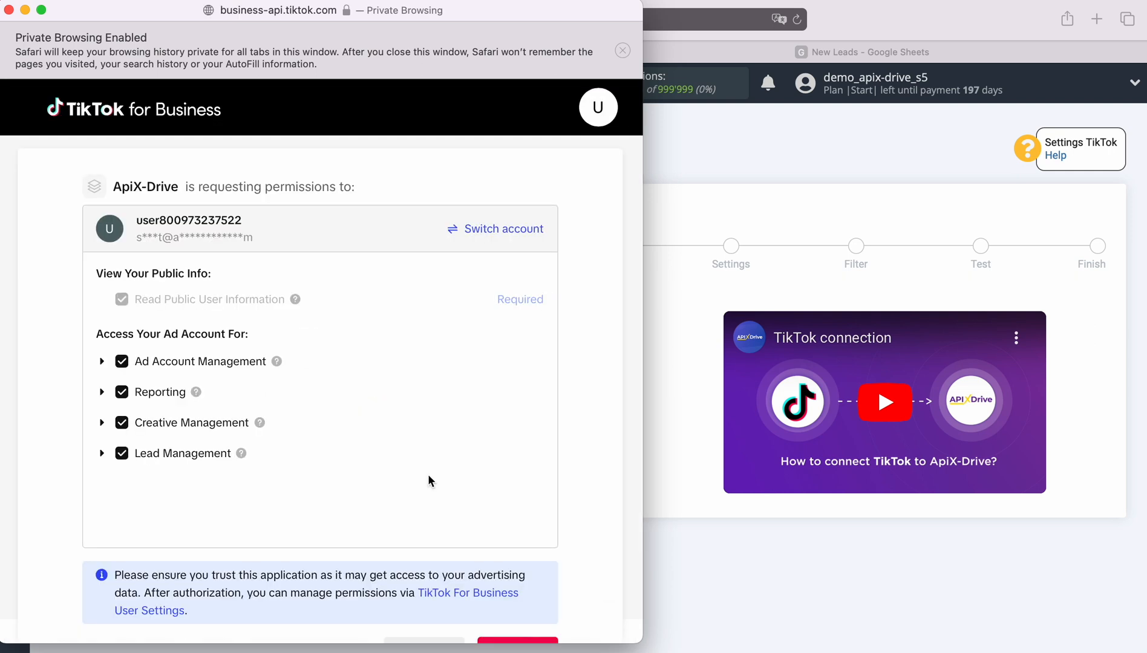
# Enter the emailed verification code and confirm ApiX-Drive's requested permissions
pyautogui.scroll(-2, 428, 481)
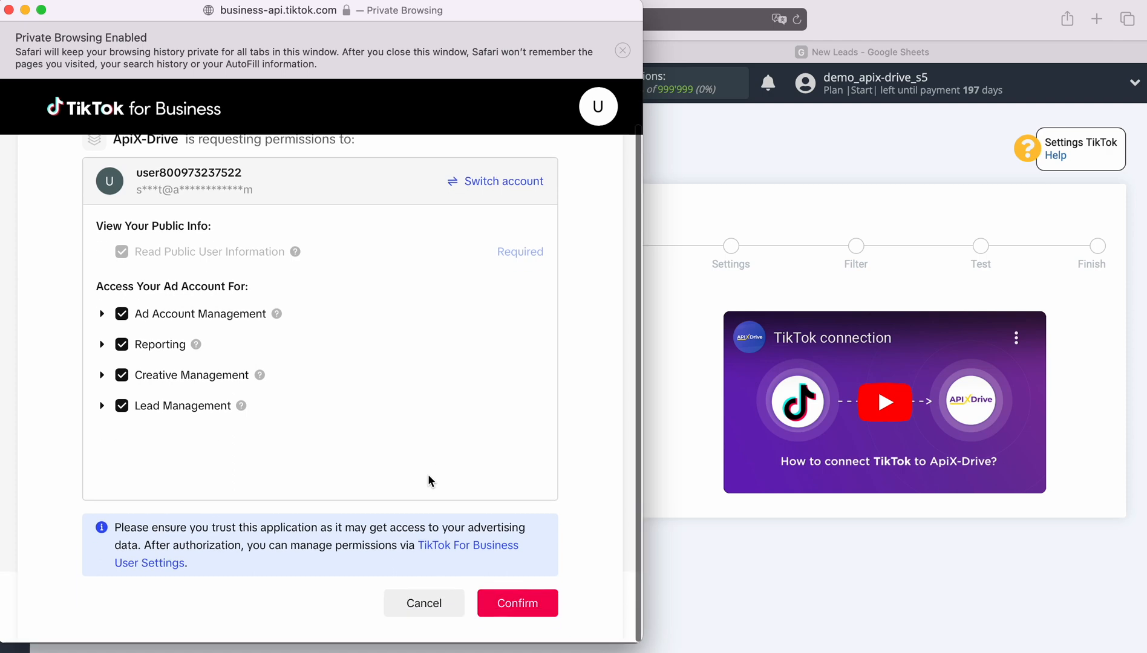
pyautogui.click(520, 602)
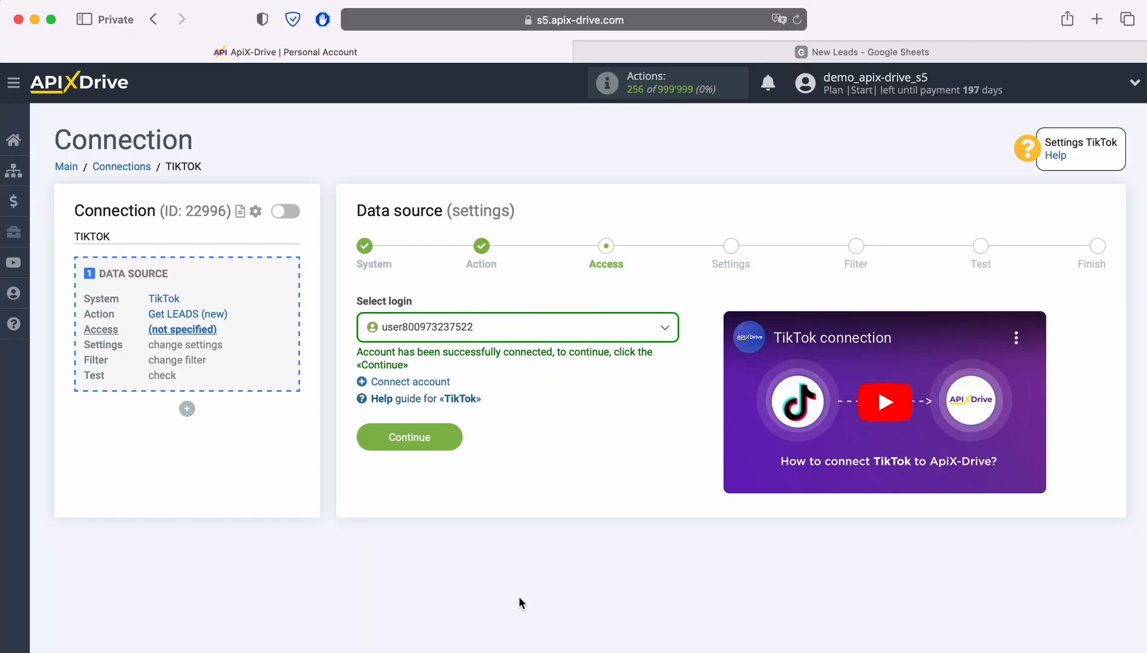
# Select the connected TikTok account as the source login
pyautogui.click(635, 332)
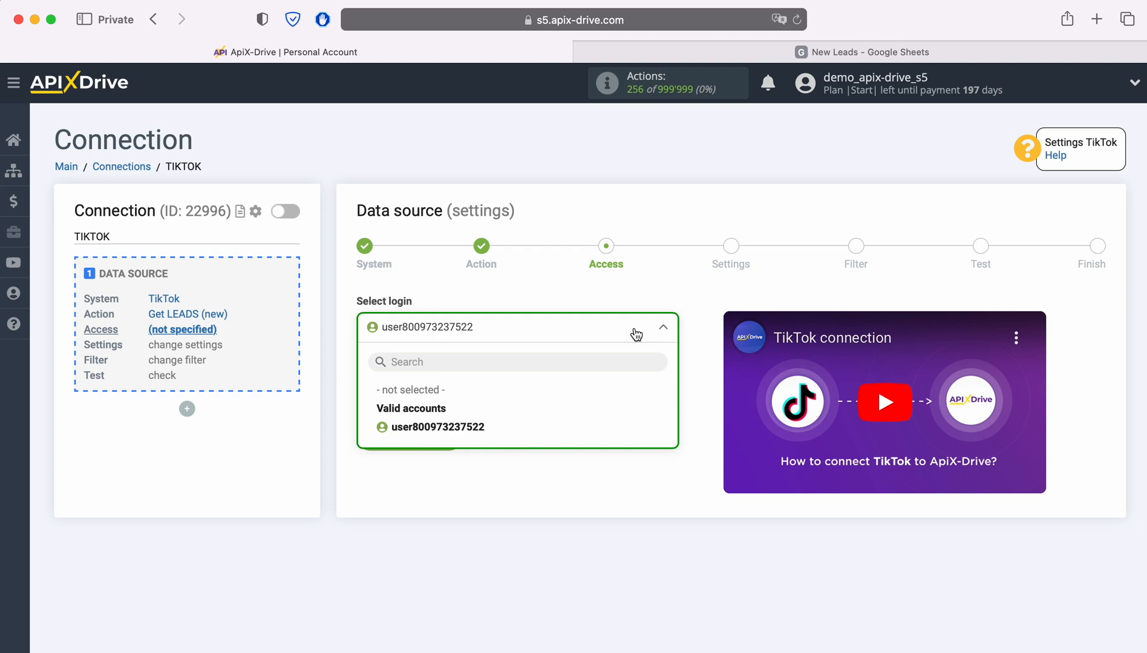
pyautogui.click(485, 426)
pyautogui.click(457, 433)
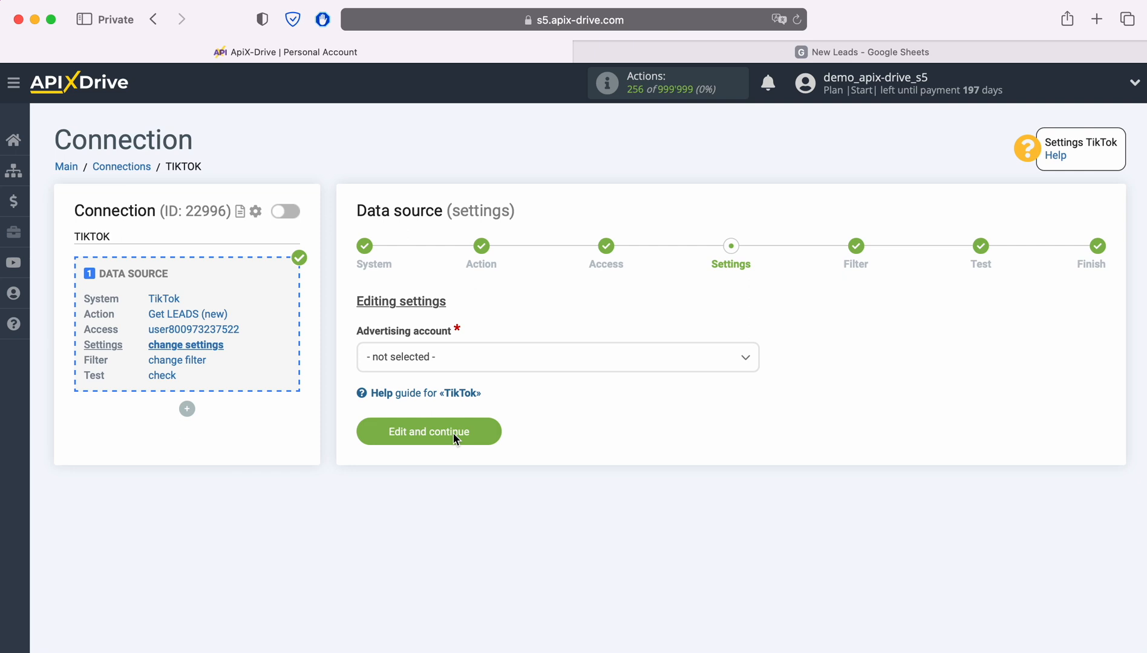
# Set advertising account Tik-Tok Page and page Tik-Tok Leads, then save the settings
pyautogui.click(472, 363)
pyautogui.click(414, 438)
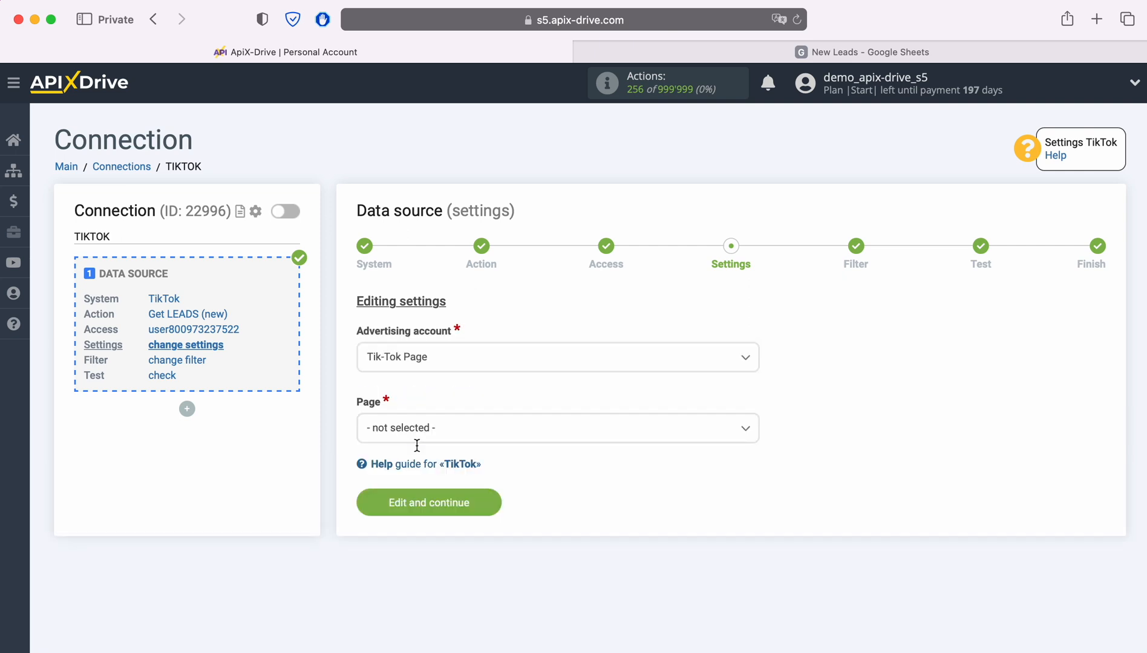
pyautogui.click(471, 435)
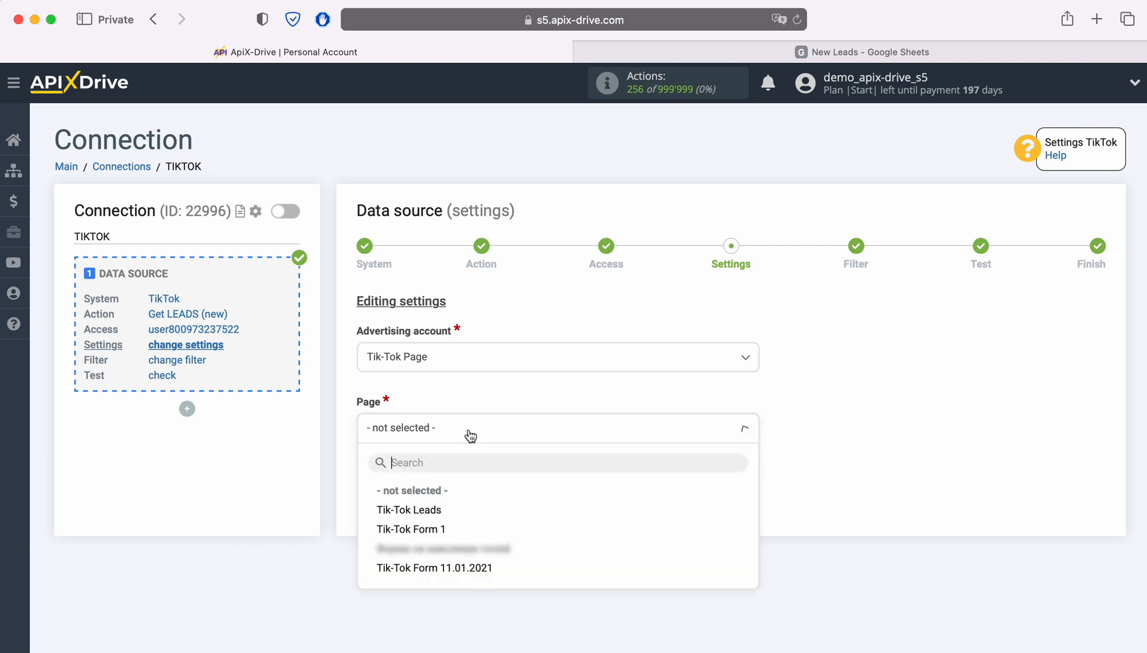
pyautogui.click(429, 510)
pyautogui.click(429, 503)
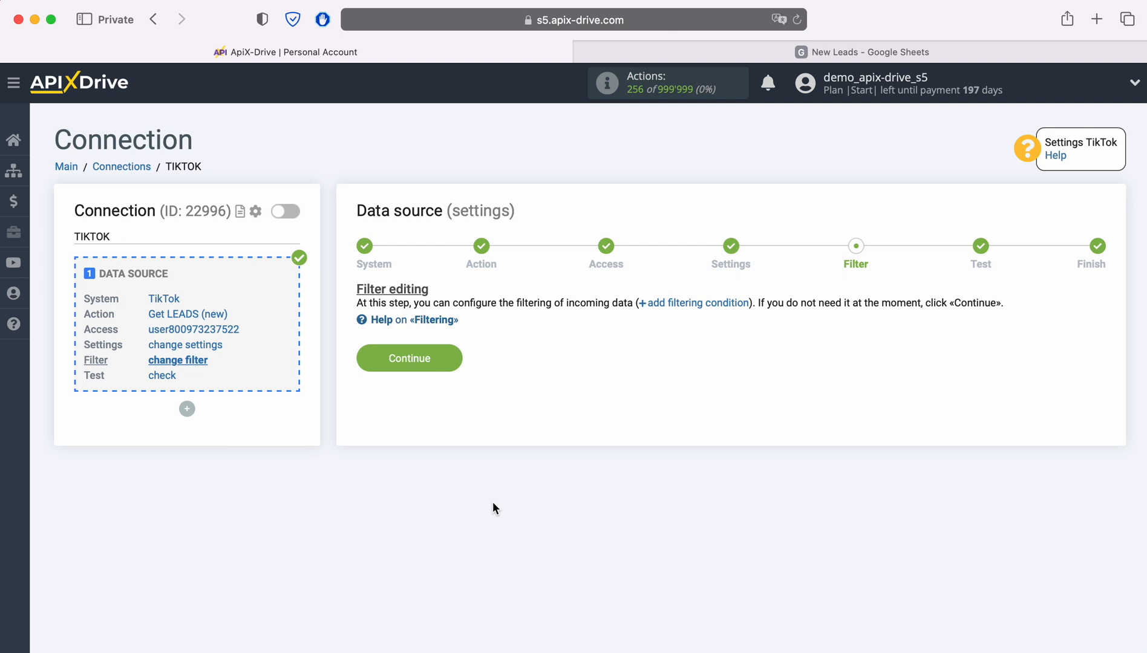
# Skip filtering, load a test TikTok lead, and finish the data source setup
pyautogui.click(455, 361)
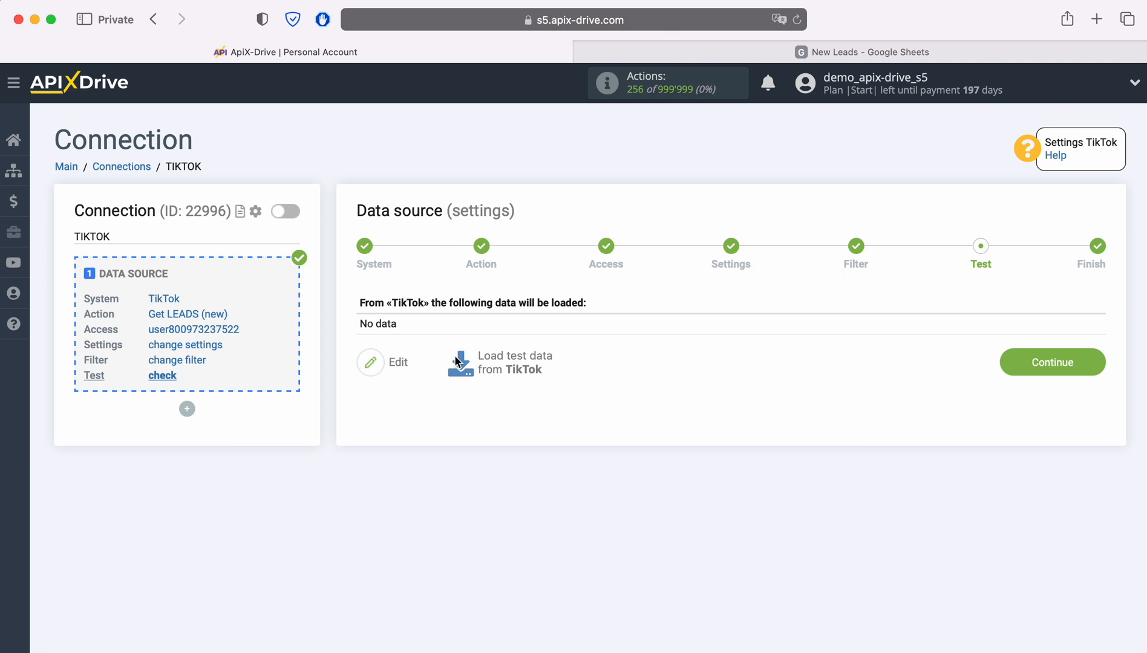
pyautogui.click(455, 357)
pyautogui.scroll(-3, 1046, 435)
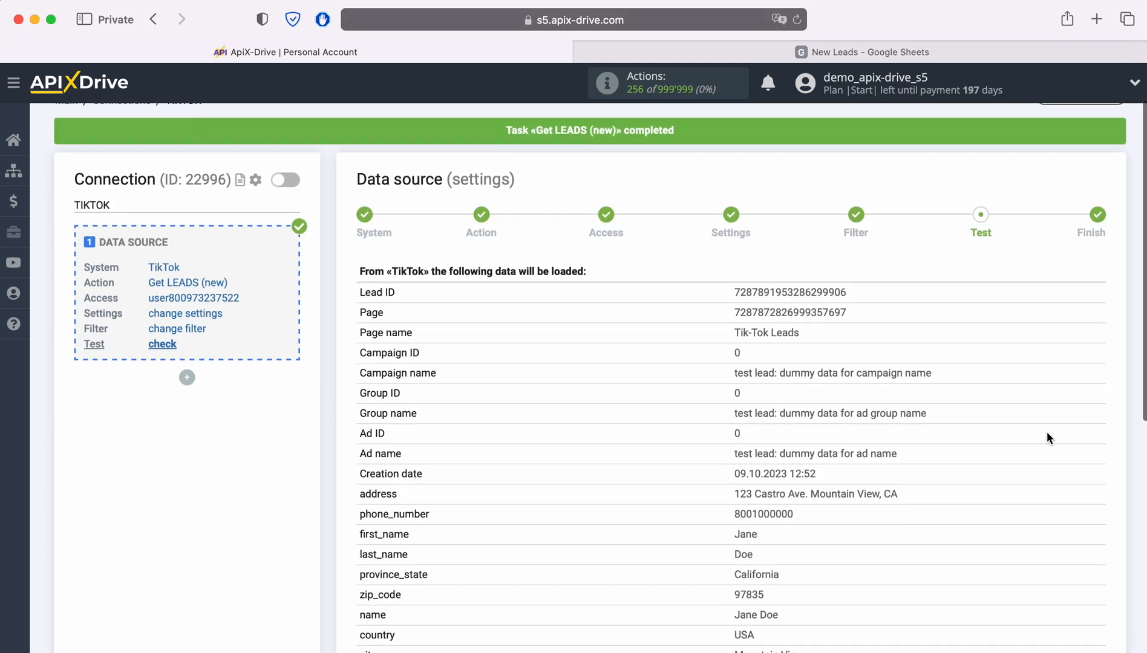
pyautogui.scroll(-1, 1048, 434)
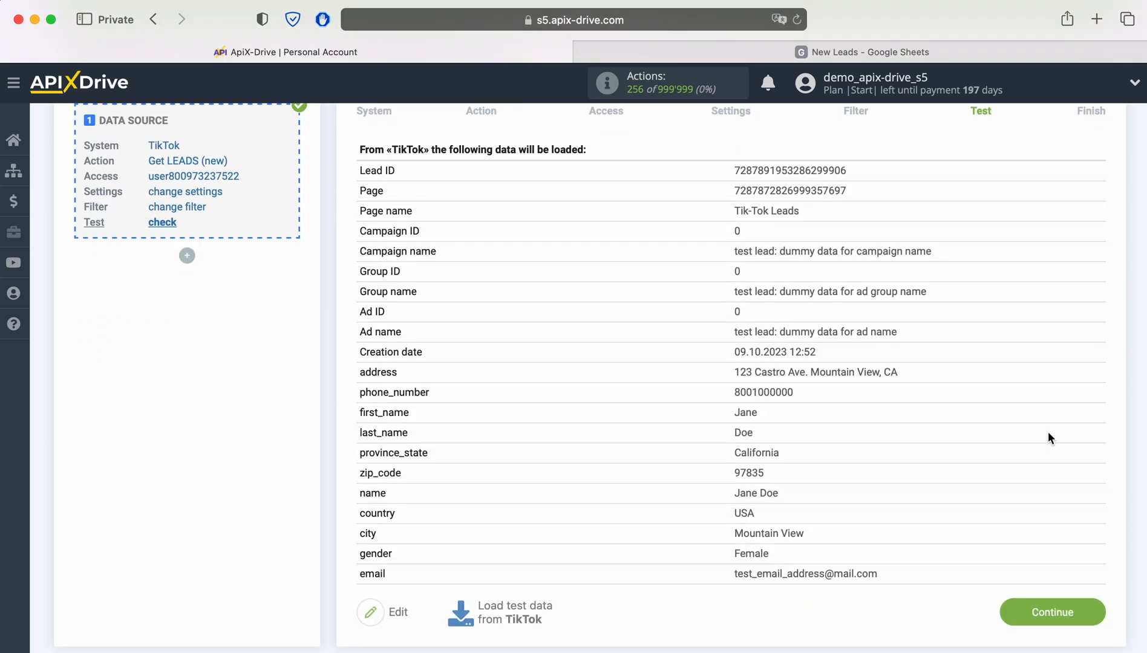
pyautogui.click(1093, 610)
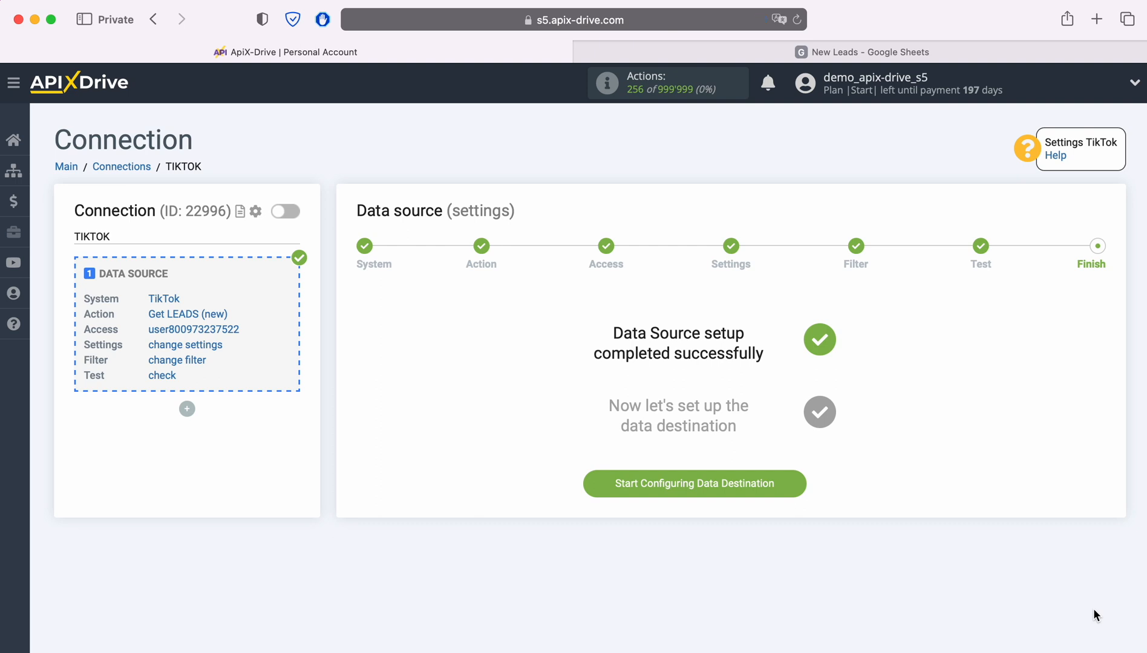
# Start the data destination setup with Google Sheets as the system
pyautogui.click(801, 487)
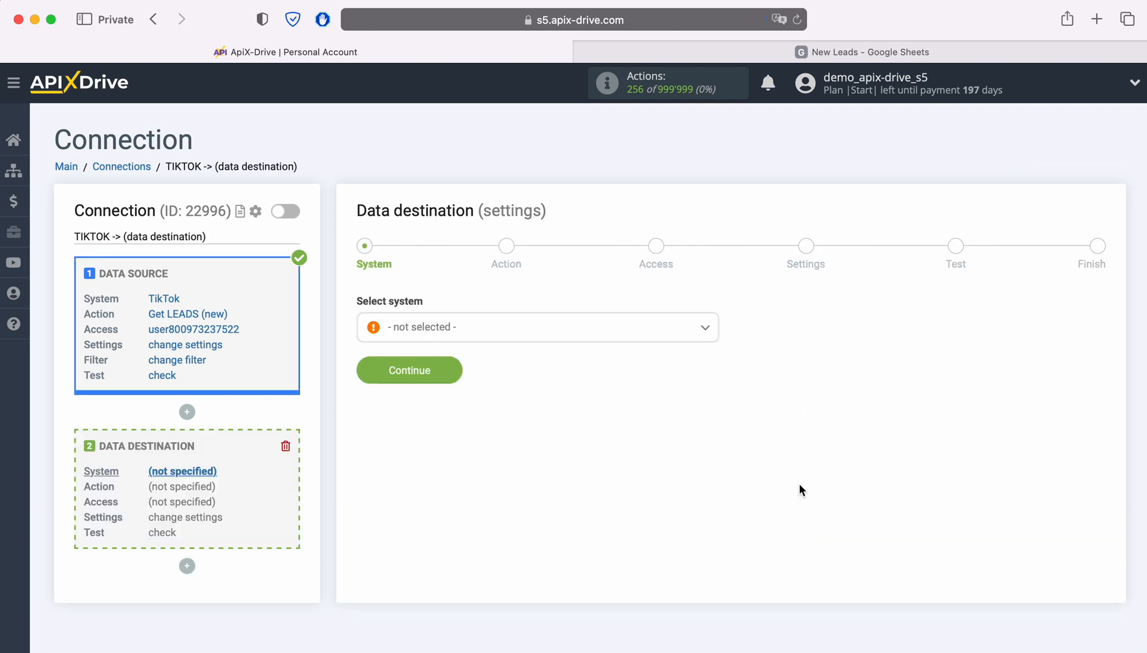
pyautogui.click(561, 334)
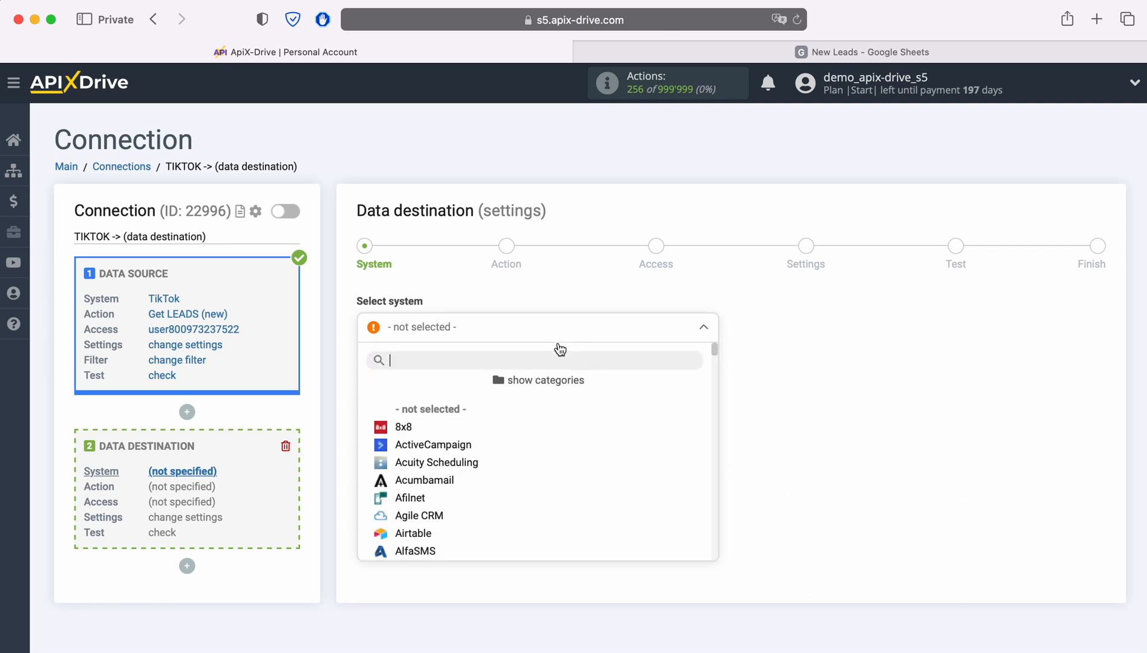
pyautogui.scroll(-3, 649, 460)
pyautogui.scroll(-10, 649, 460)
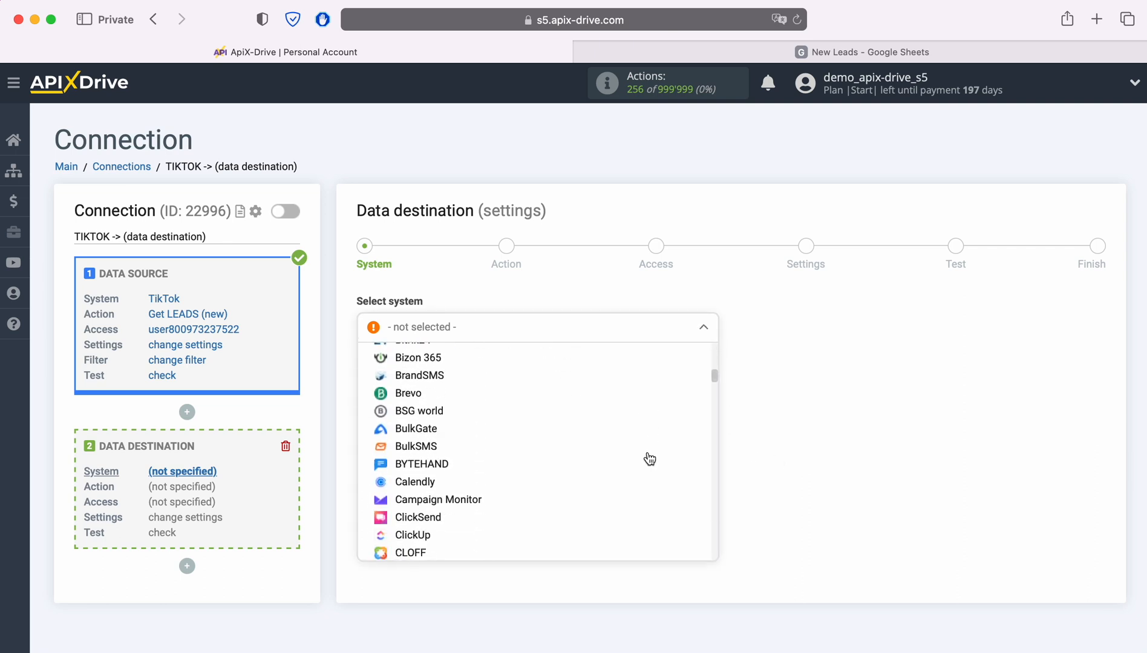
pyautogui.scroll(-10, 649, 460)
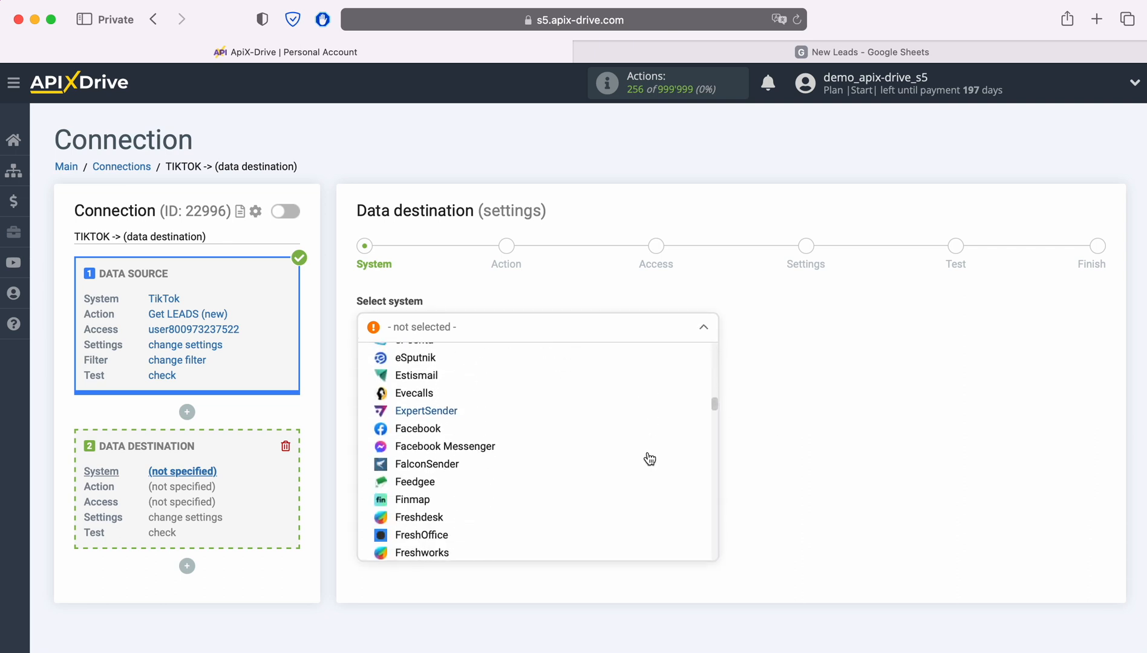
pyautogui.click(454, 497)
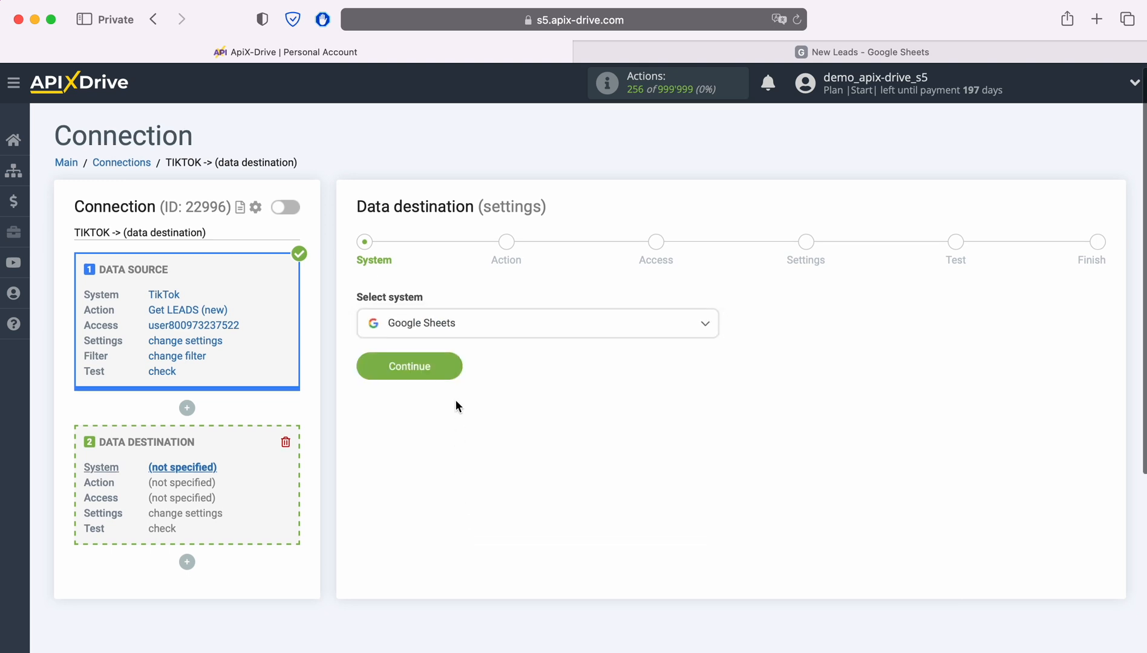
pyautogui.click(448, 361)
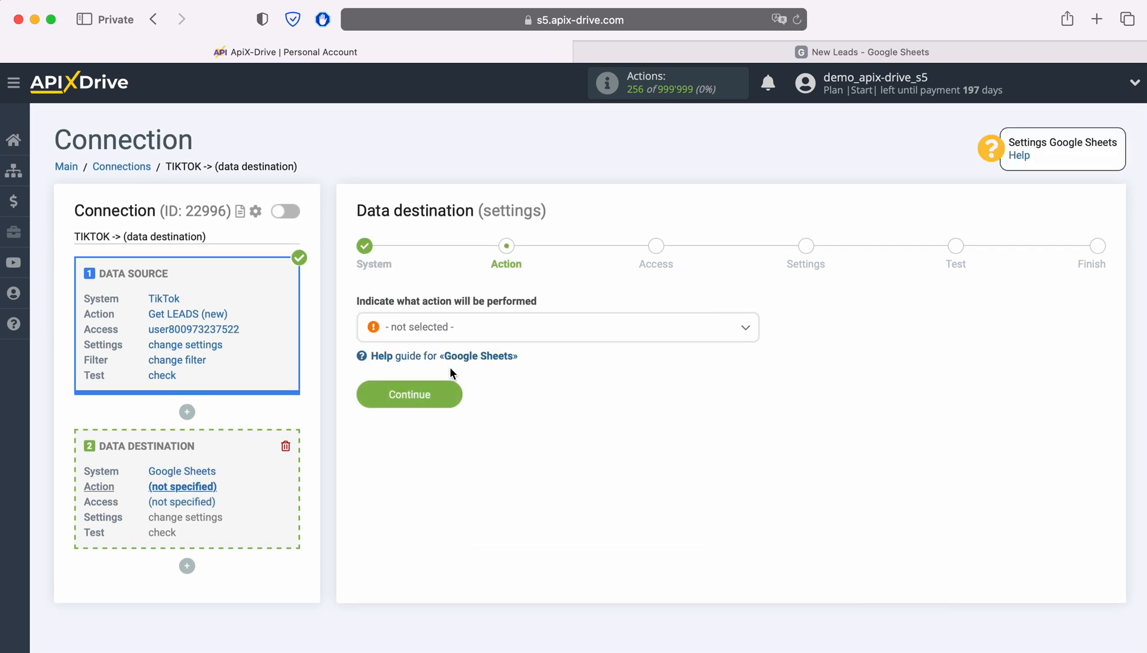
# Set the Google Sheets action to Add ROW
pyautogui.click(596, 336)
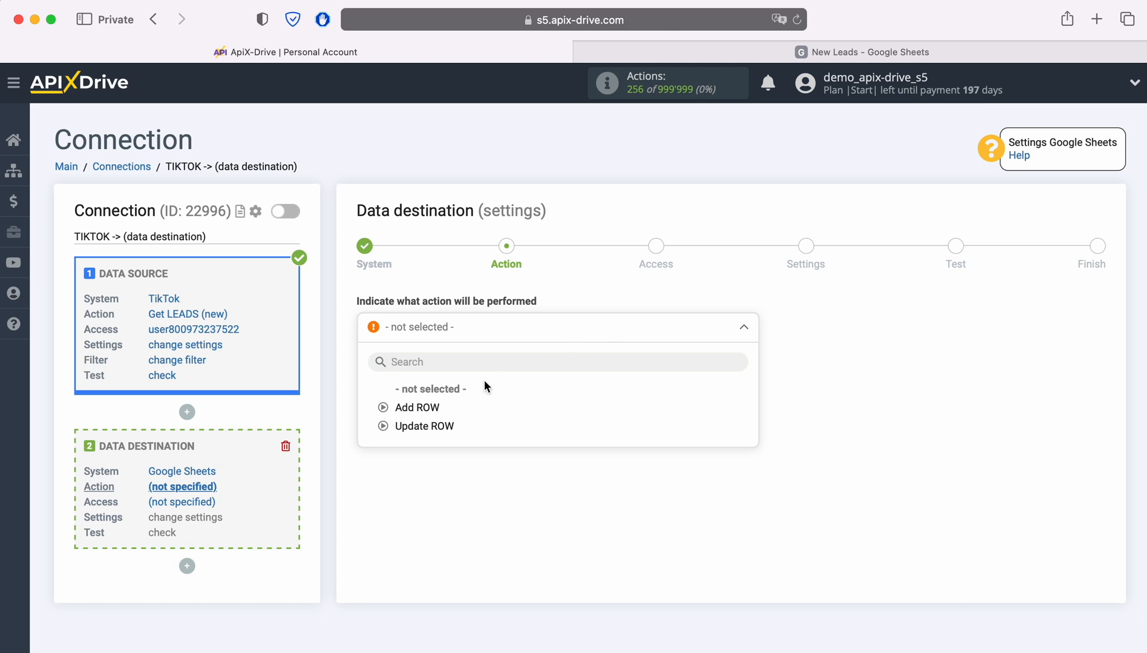
pyautogui.click(426, 407)
pyautogui.click(453, 397)
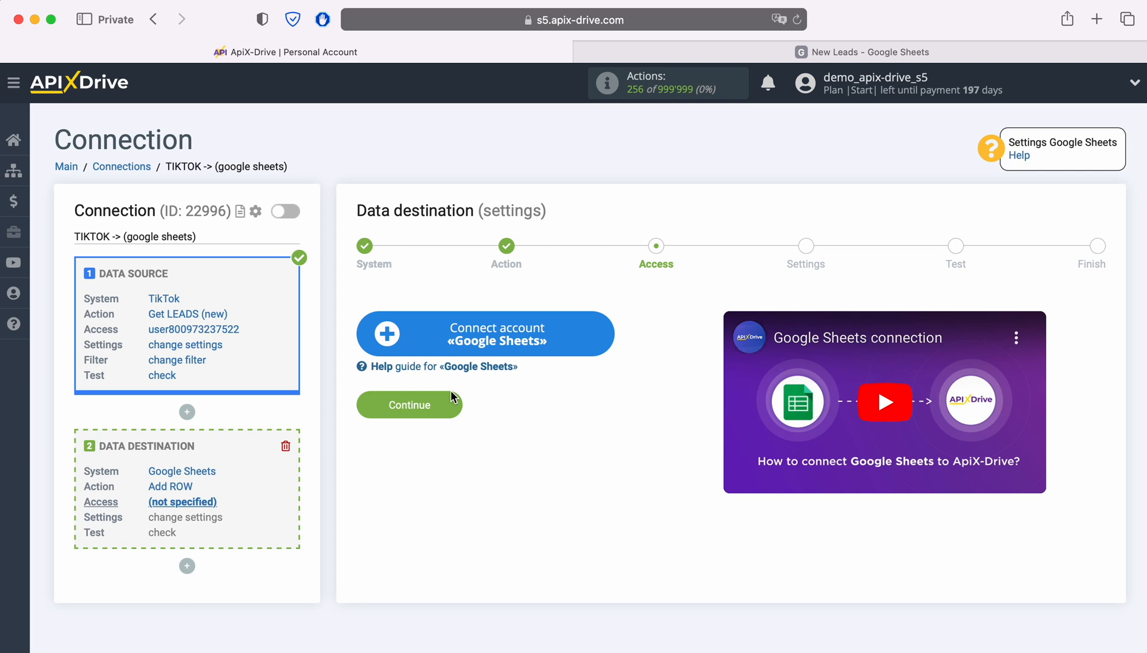
# Sign in to Google with the saved account e-mail and password
pyautogui.click(601, 333)
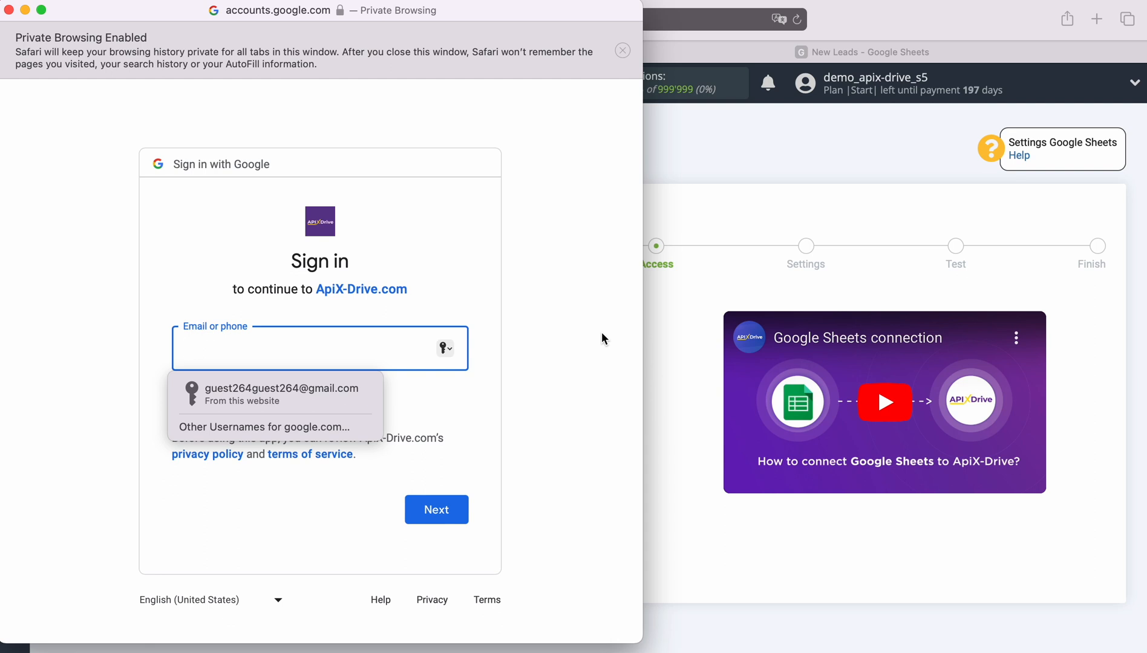
pyautogui.click(337, 392)
pyautogui.click(446, 513)
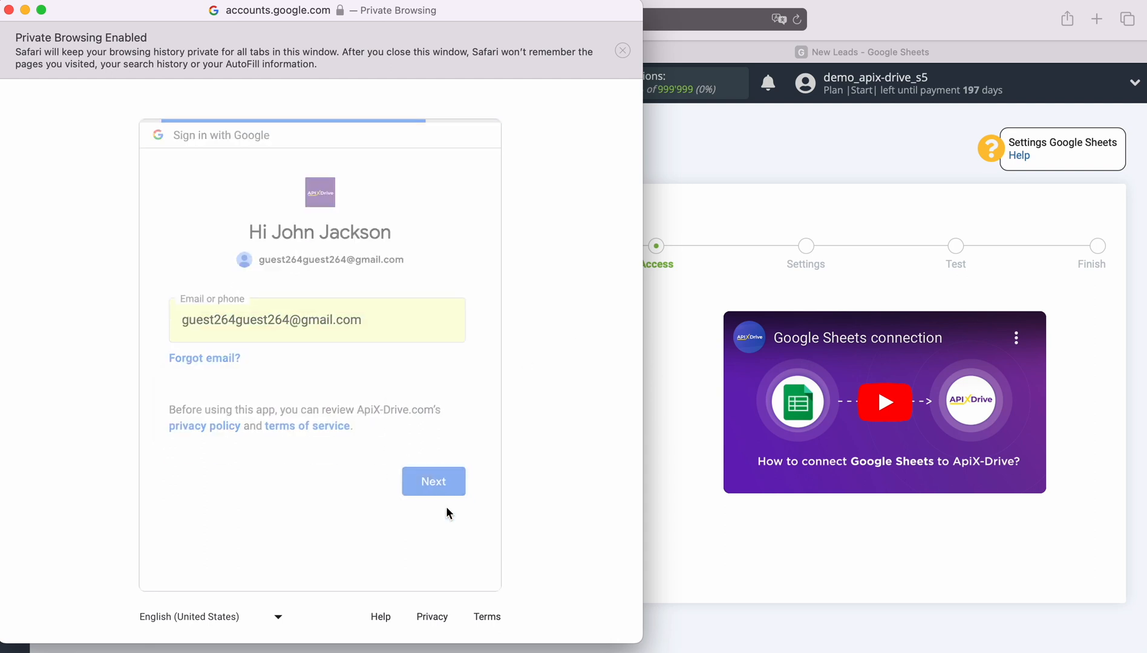
pyautogui.click(331, 396)
pyautogui.click(455, 525)
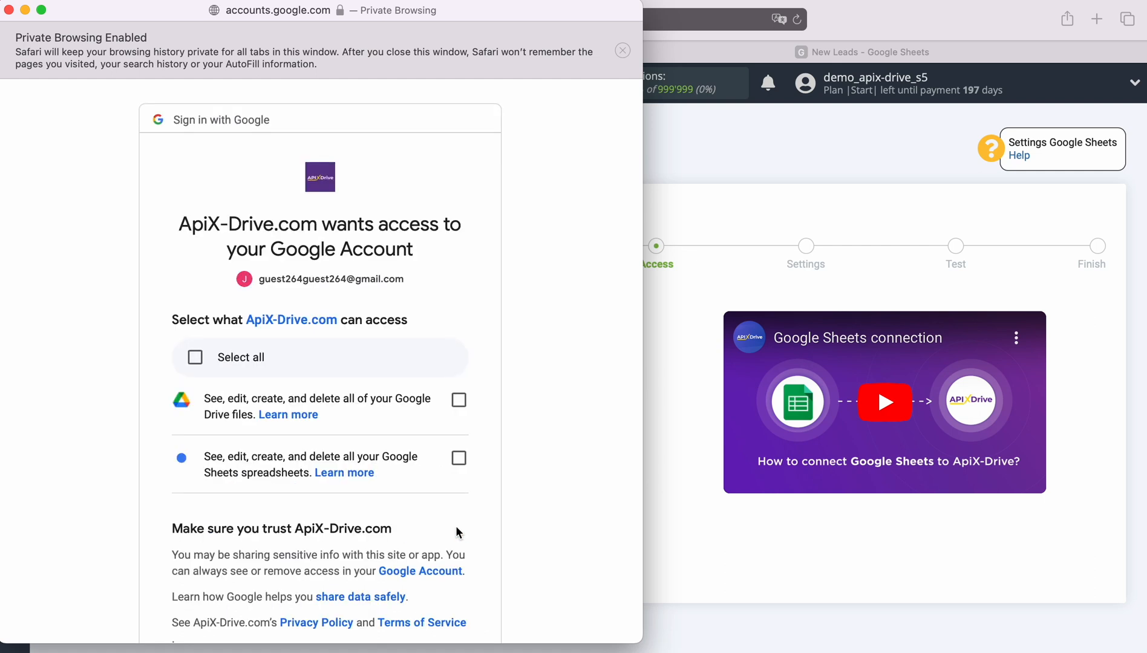
# Grant ApiX-Drive all requested Google Drive and Sheets permissions
pyautogui.click(194, 357)
pyautogui.scroll(-3, 524, 482)
pyautogui.click(443, 581)
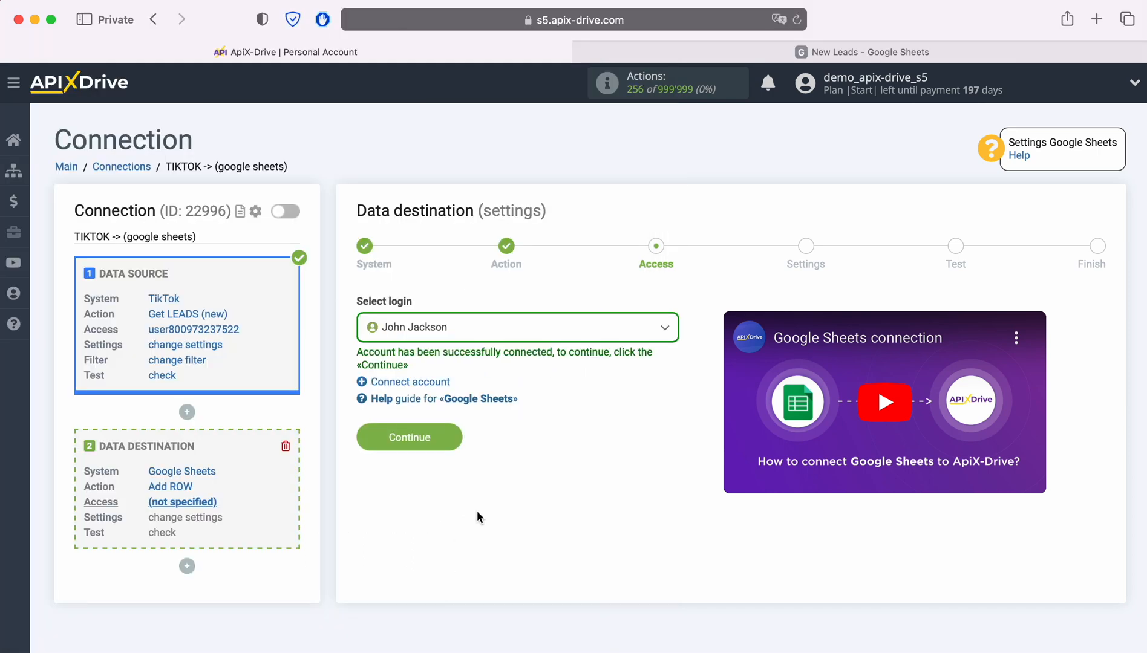
# Select the connected Google account as the destination login and continue to Settings
pyautogui.click(557, 329)
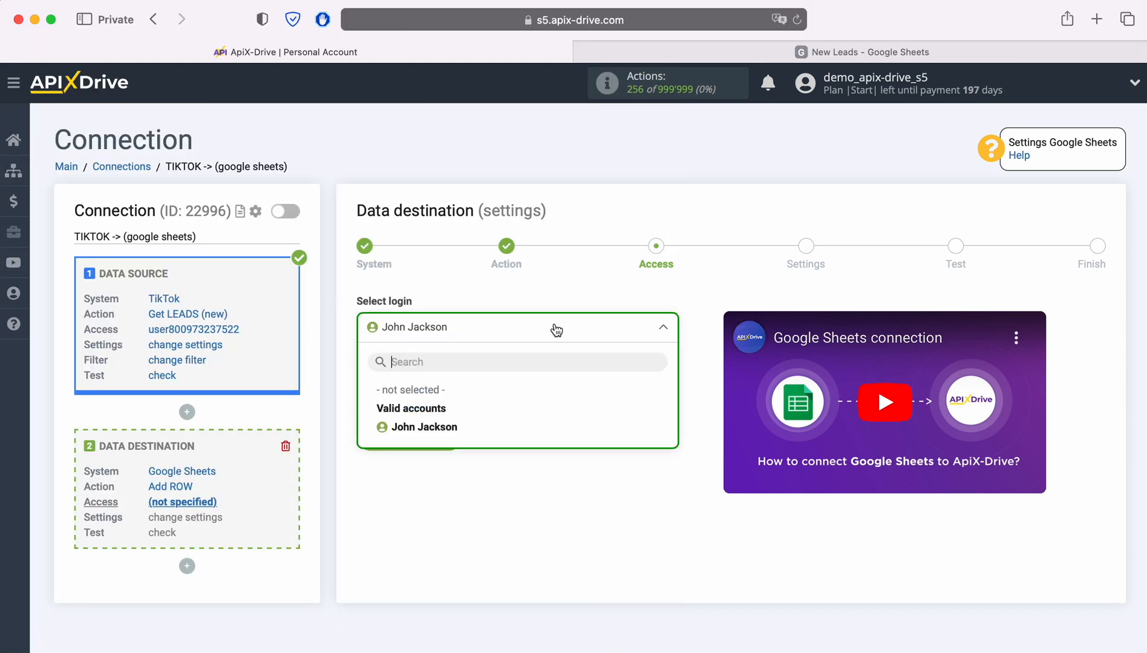
pyautogui.click(440, 424)
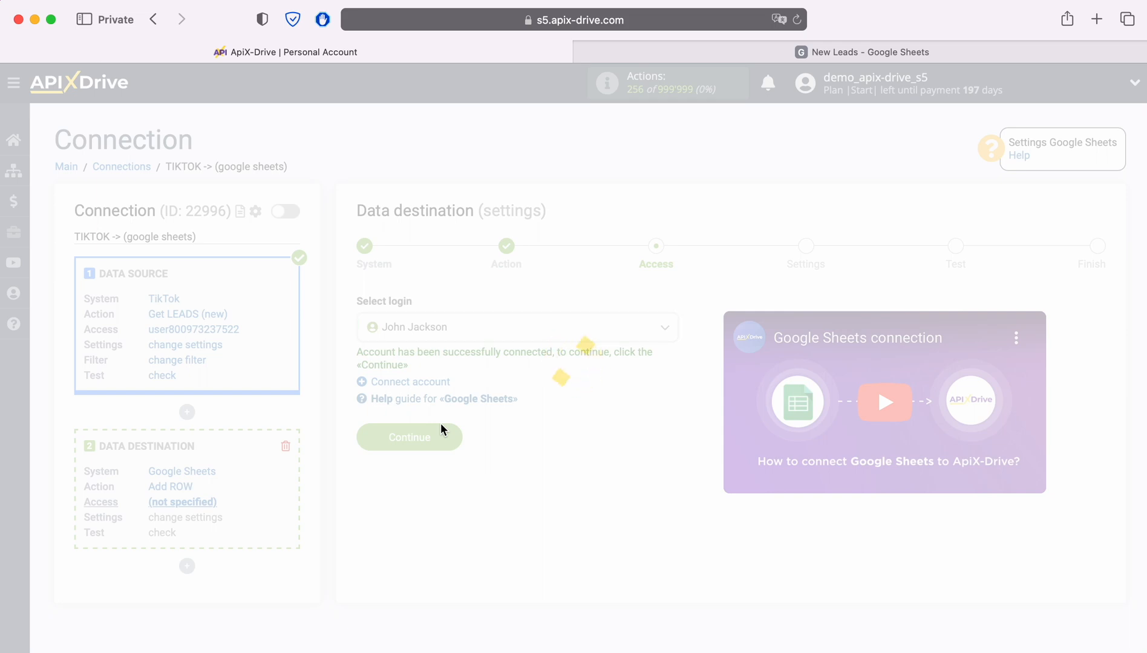
pyautogui.click(454, 430)
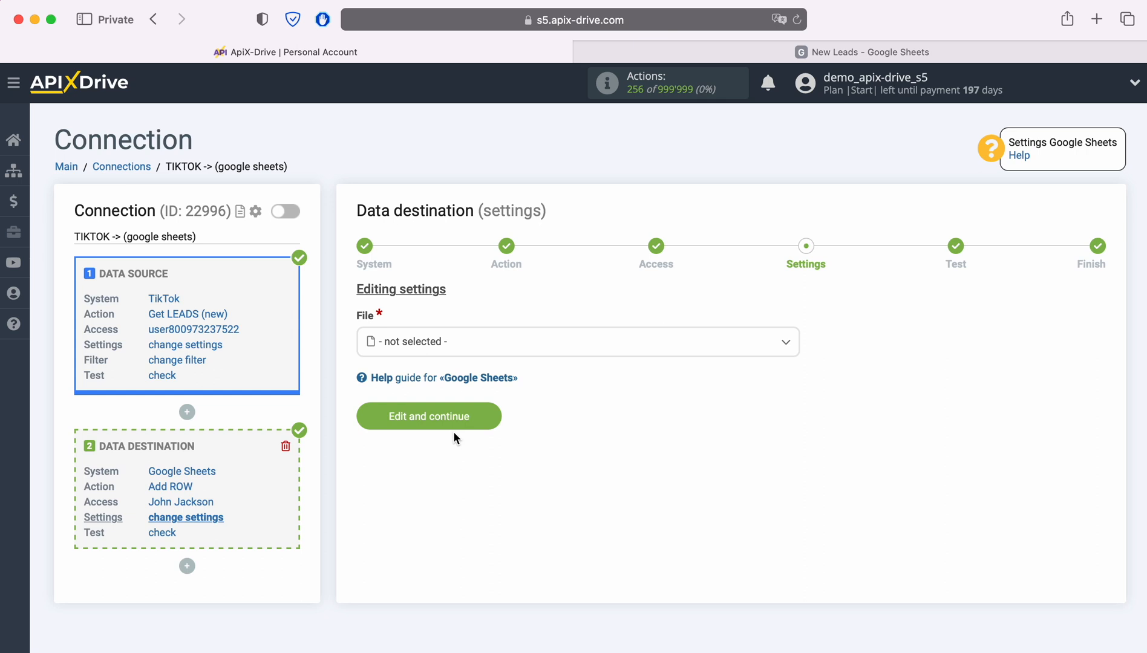
# Target file New Leads and sheet Leads from Tik-Tok for the destination
pyautogui.click(508, 343)
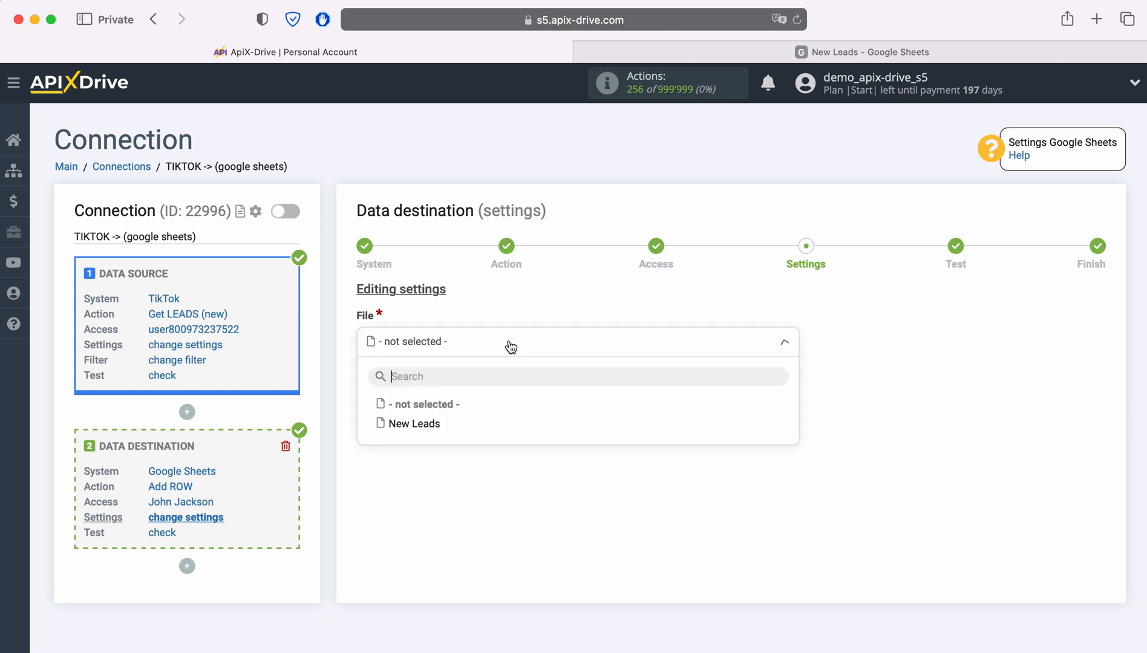
pyautogui.click(436, 425)
pyautogui.click(510, 417)
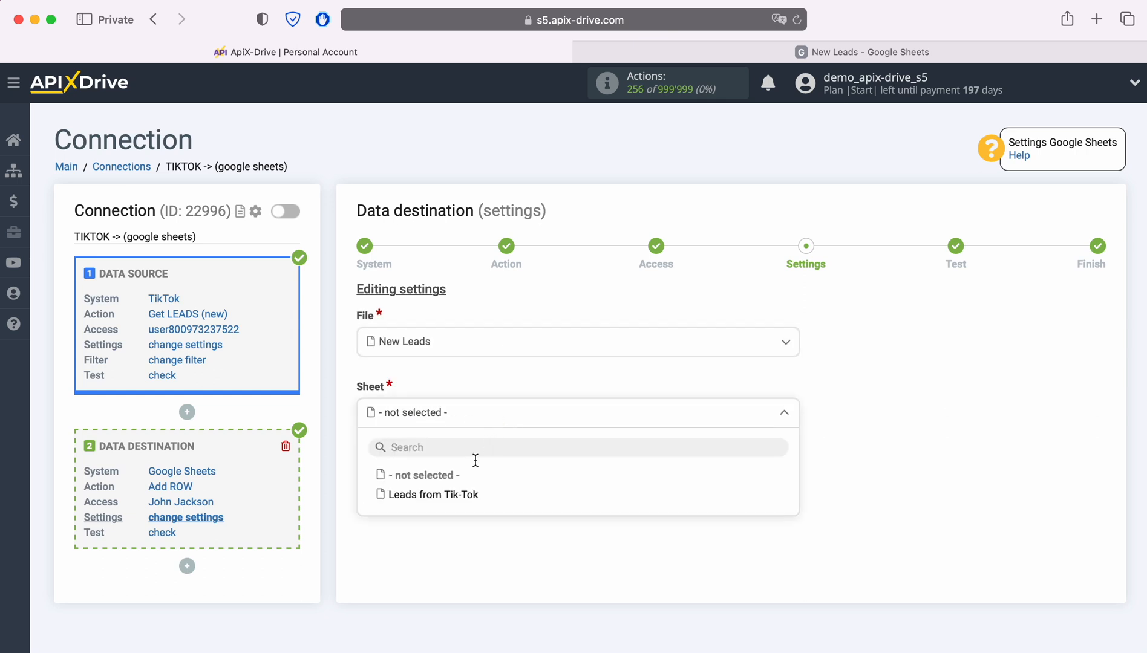
pyautogui.click(461, 496)
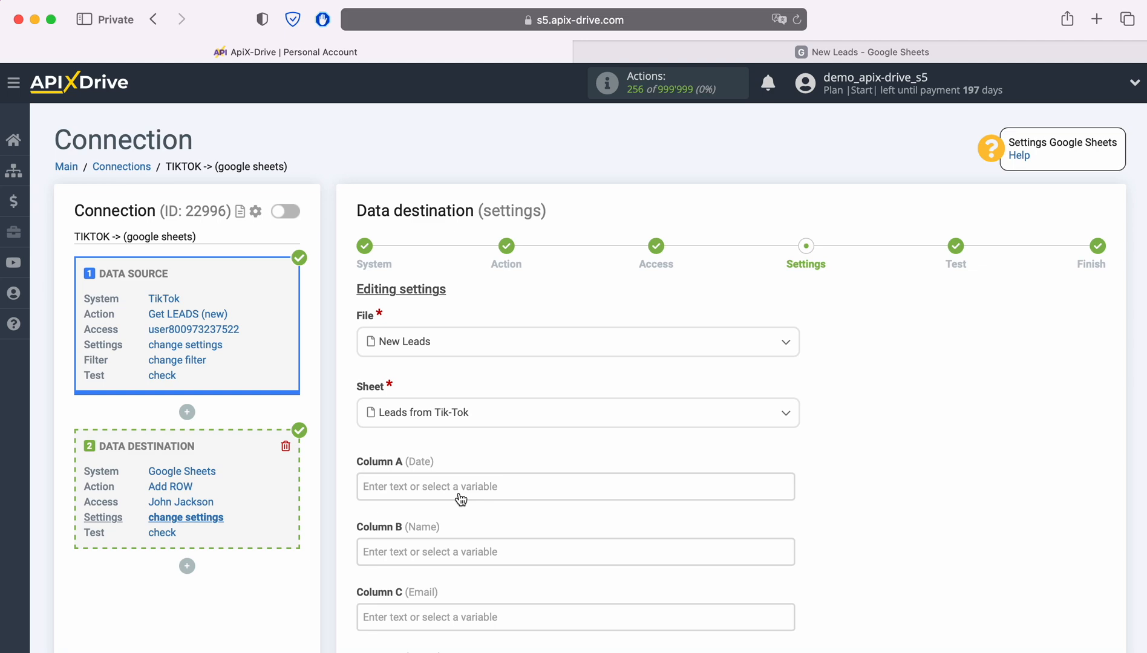
# Map Creation date into Column A and first_name plus last_name into Column B
pyautogui.click(451, 484)
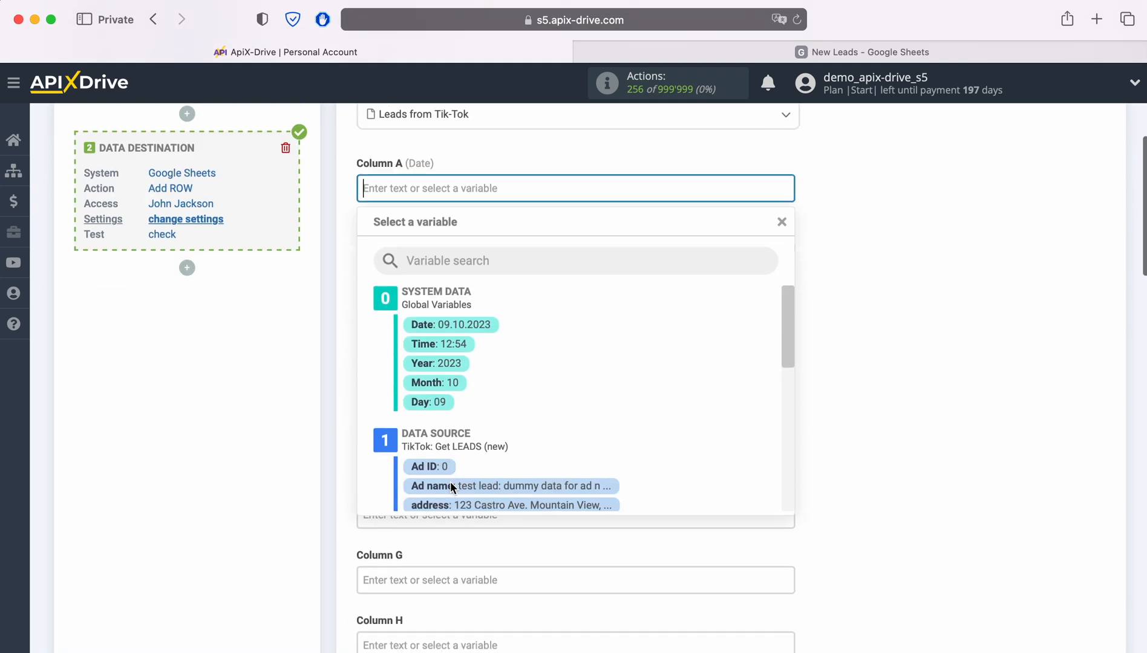
pyautogui.scroll(-5, 701, 410)
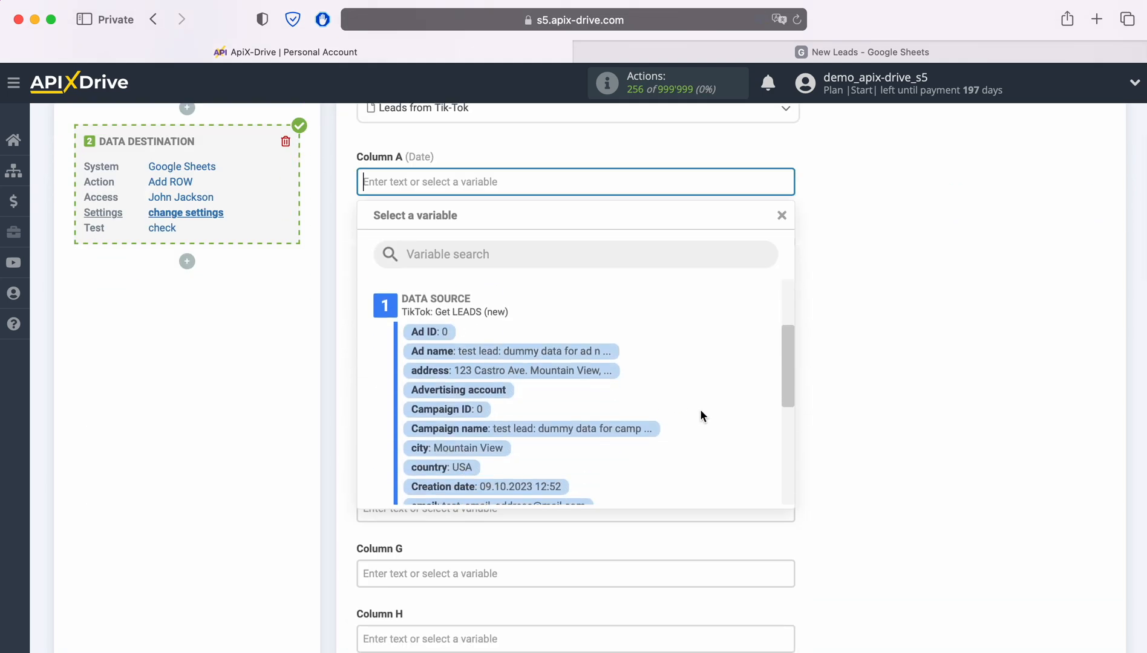
pyautogui.click(532, 445)
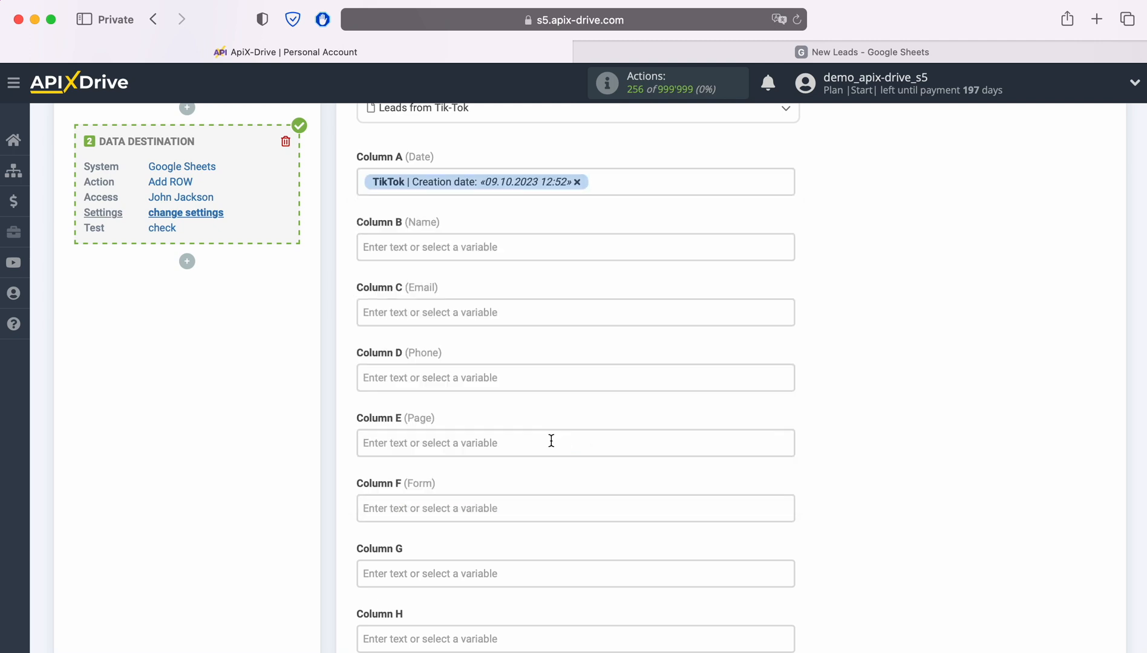
pyautogui.click(501, 254)
pyautogui.scroll(-5, 748, 379)
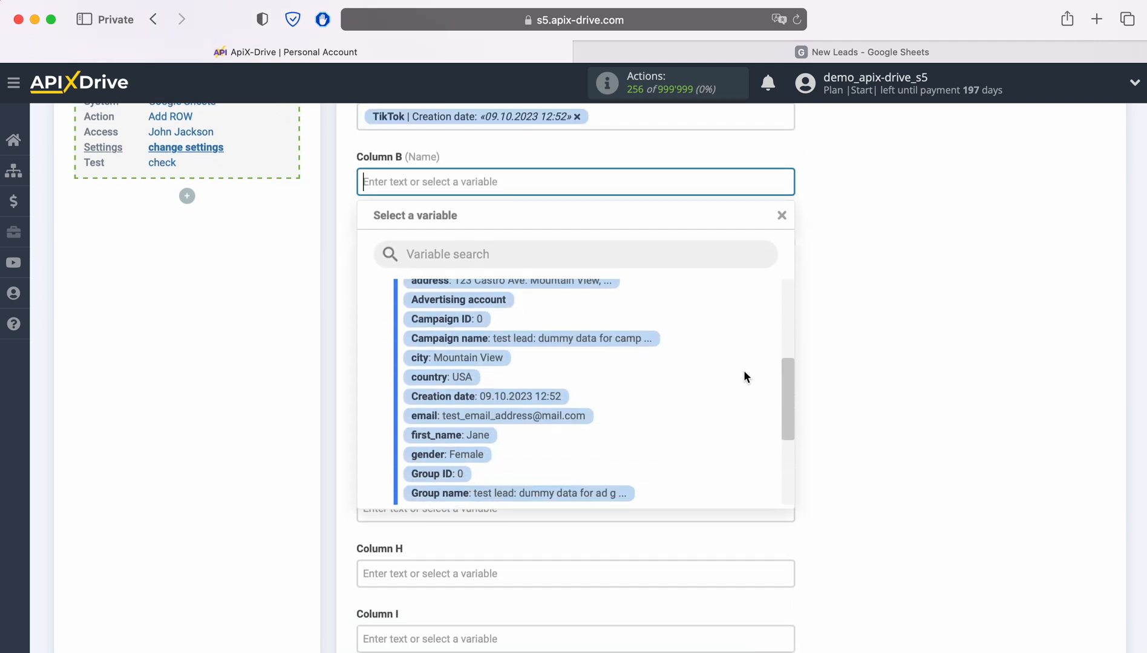
pyautogui.click(479, 436)
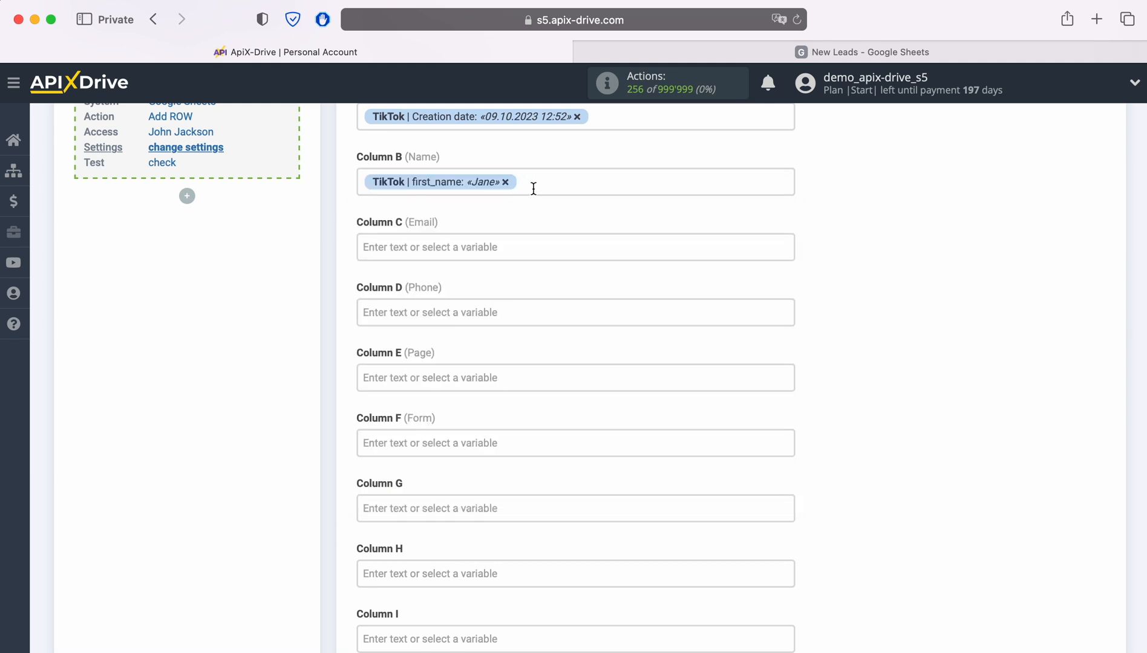
pyautogui.click(563, 184)
pyautogui.scroll(-1, 665, 390)
pyautogui.scroll(-2, 678, 392)
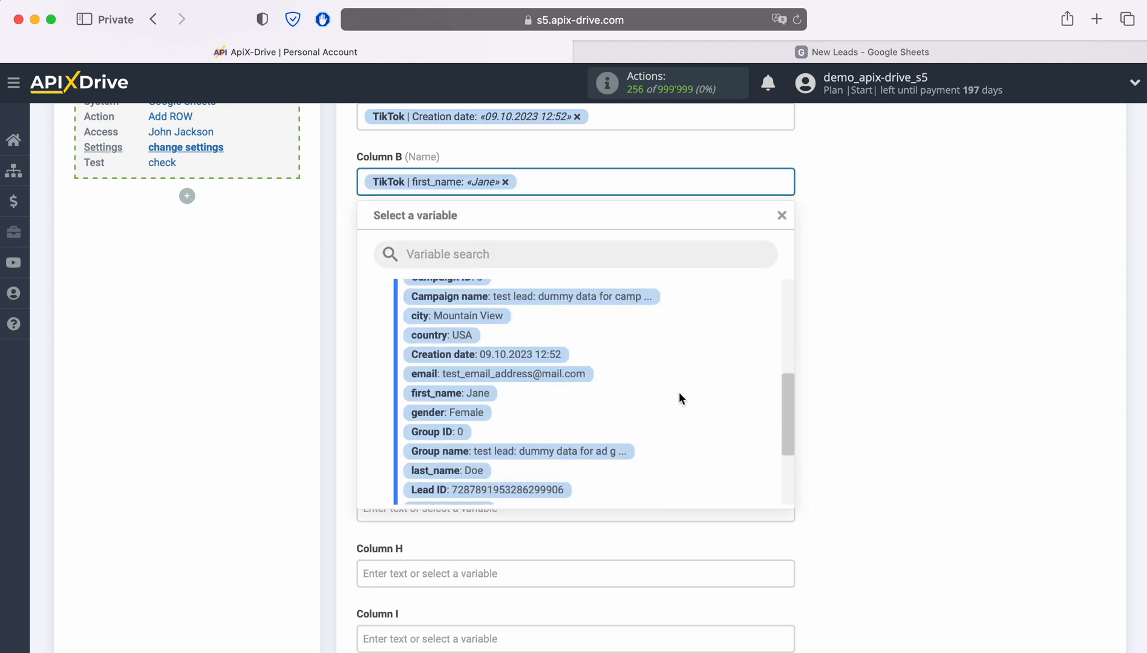
pyautogui.click(479, 451)
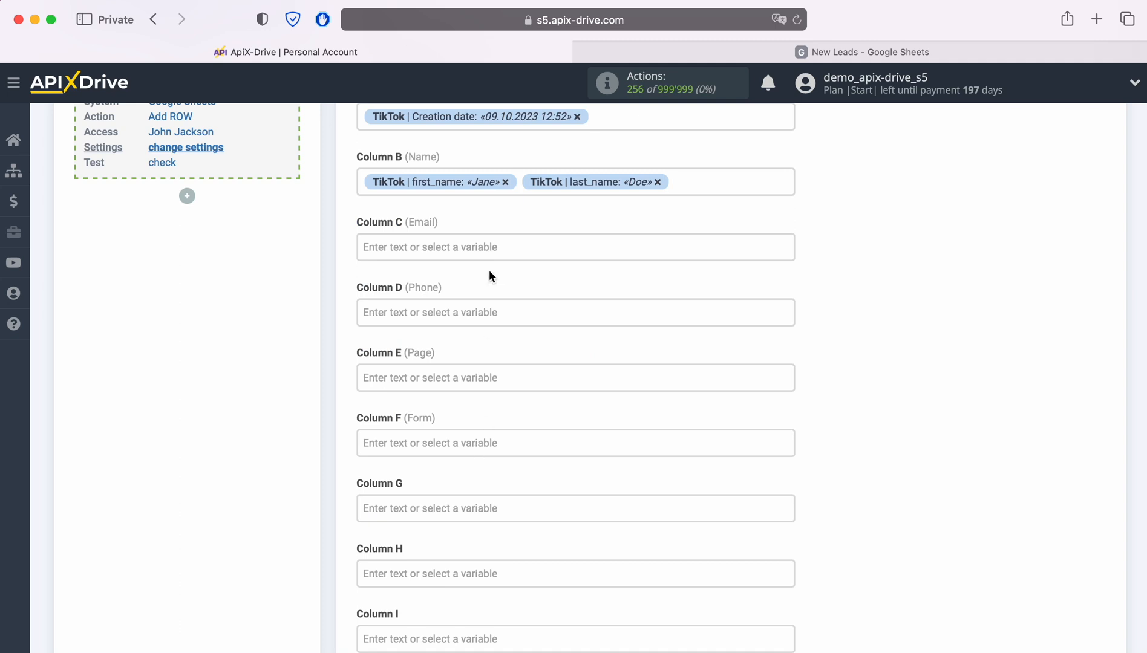
# Map the lead's email into Column C and browse the variables for Column D
pyautogui.click(491, 247)
pyautogui.scroll(-1, 666, 363)
pyautogui.scroll(-1, 727, 380)
pyautogui.scroll(-5, 727, 378)
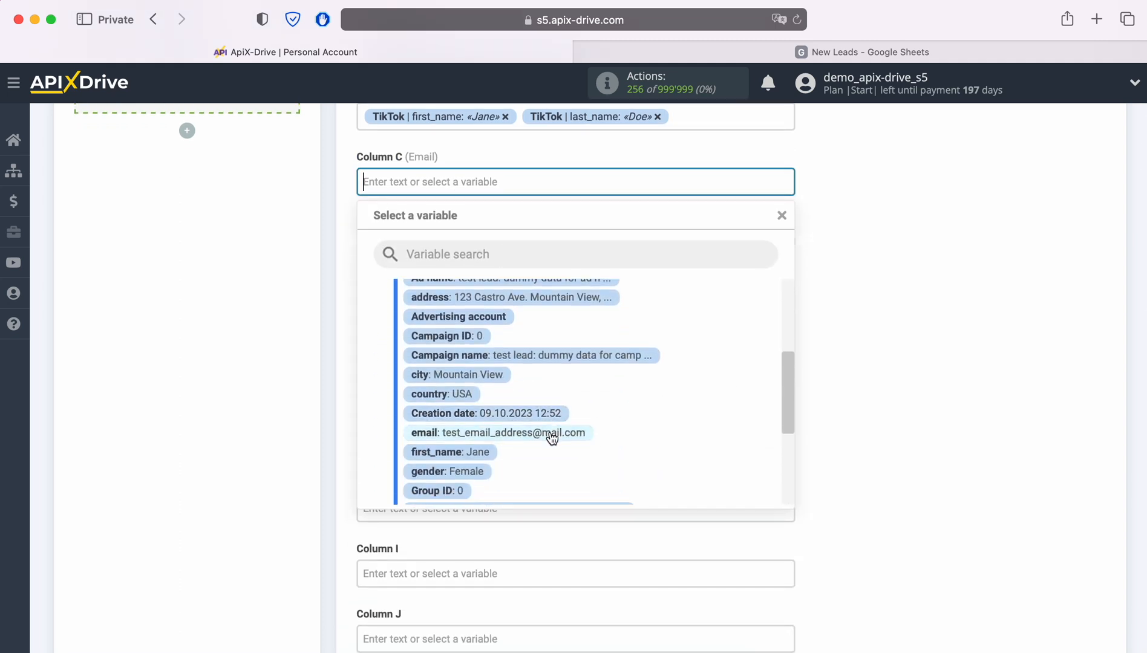
pyautogui.click(552, 433)
pyautogui.click(506, 249)
pyautogui.scroll(-3, 716, 408)
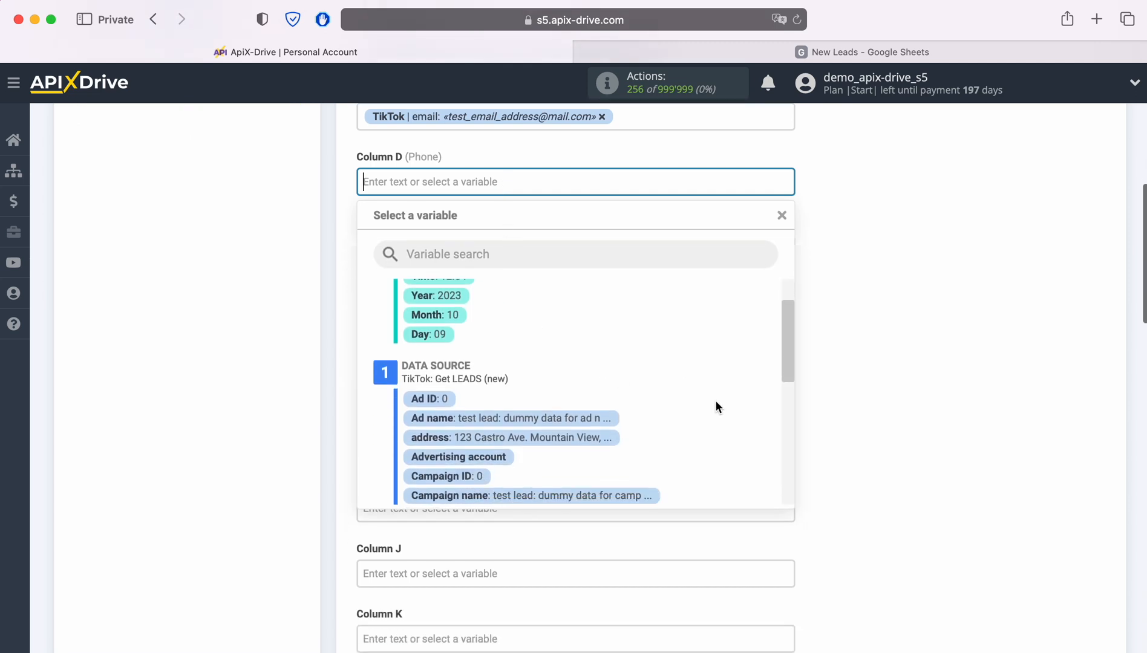
pyautogui.scroll(-3, 716, 401)
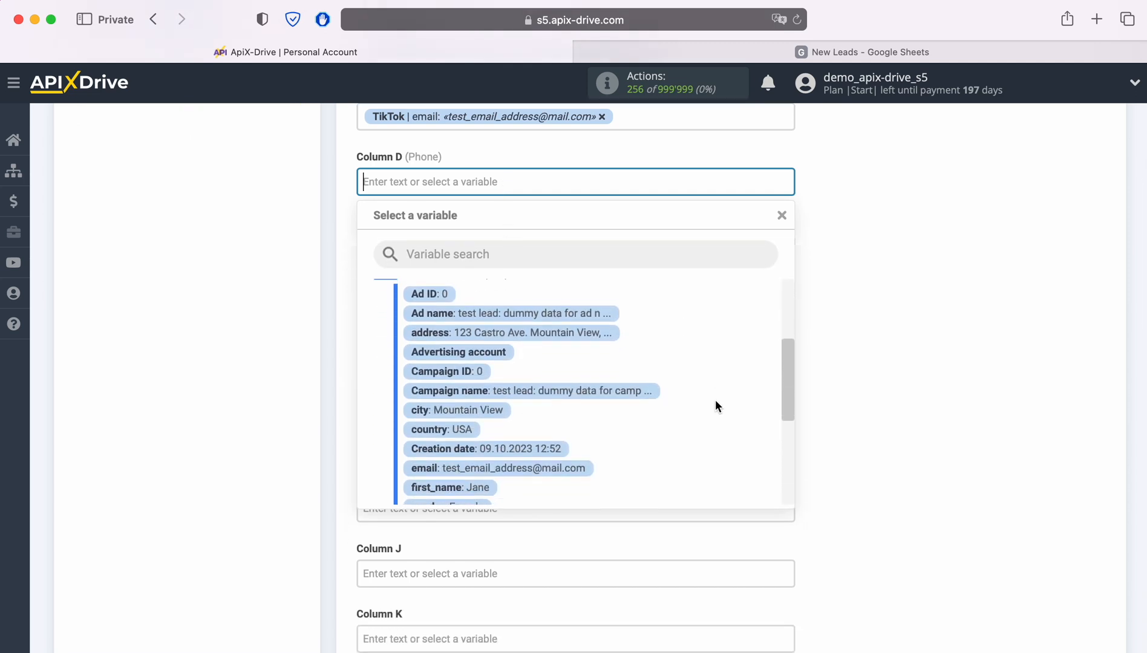
pyautogui.scroll(-3, 716, 400)
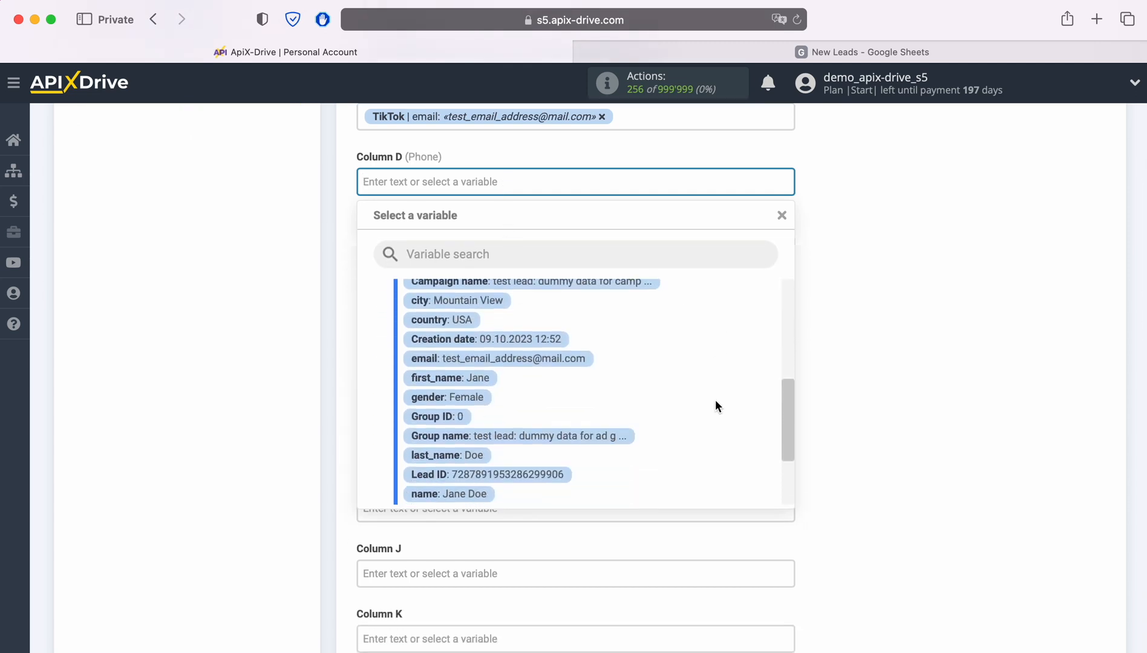
pyautogui.scroll(-2, 715, 400)
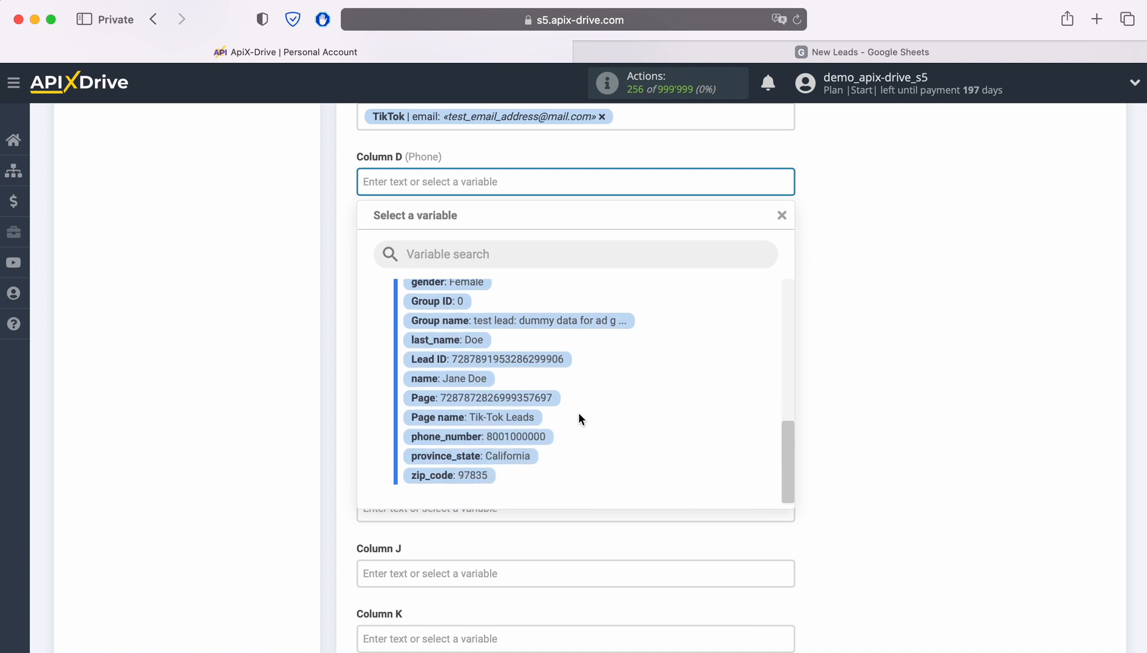
# Map Column D to the TikTok phone_number variable and Column E to Page name
pyautogui.click(538, 437)
pyautogui.click(470, 254)
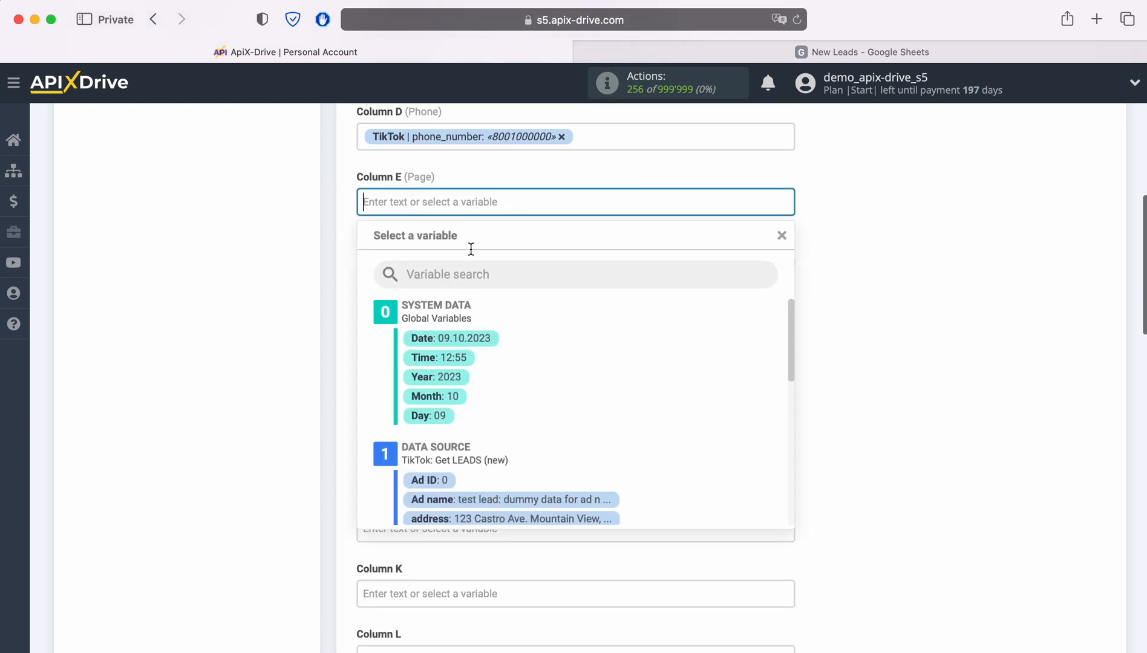
pyautogui.scroll(-2, 747, 379)
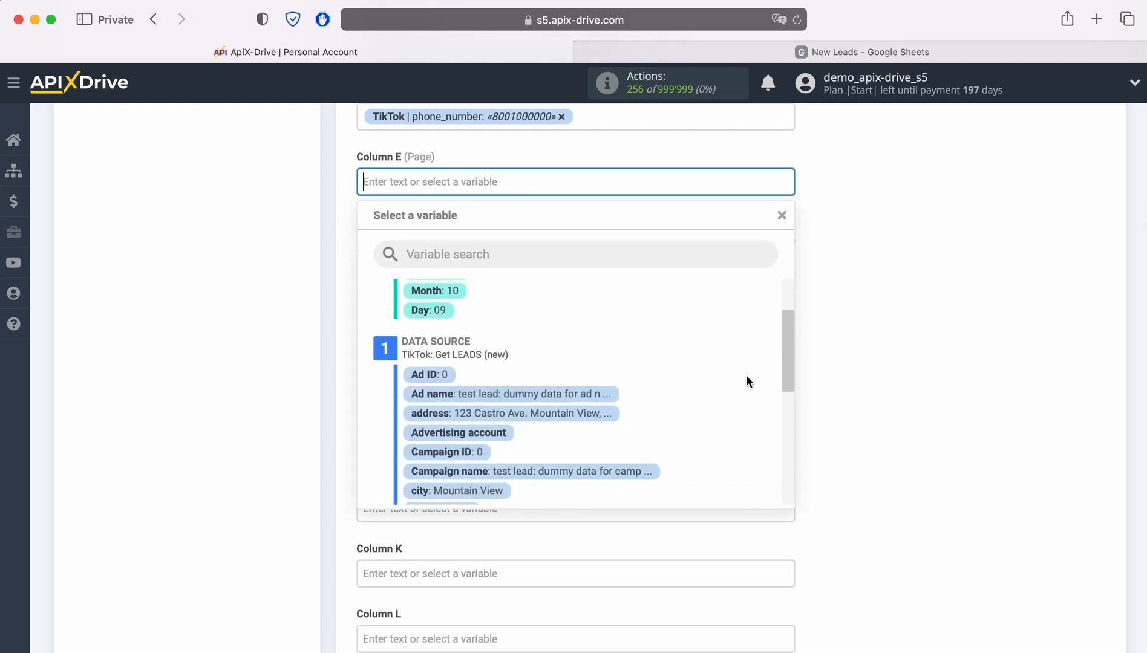
pyautogui.scroll(-3, 747, 378)
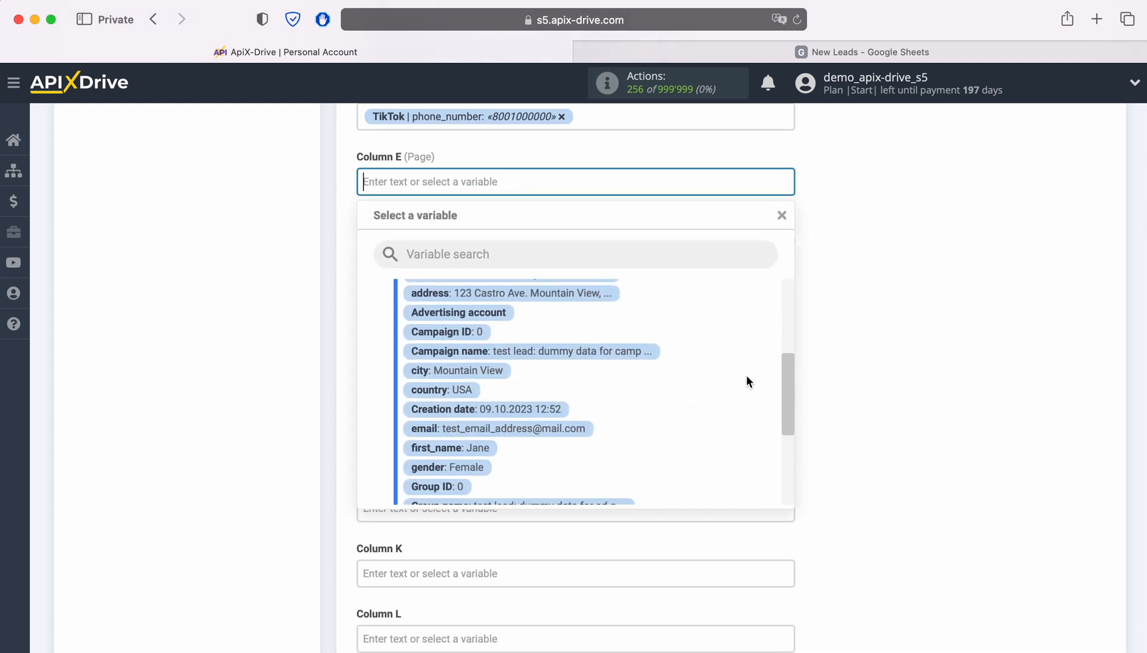
pyautogui.scroll(-3, 747, 378)
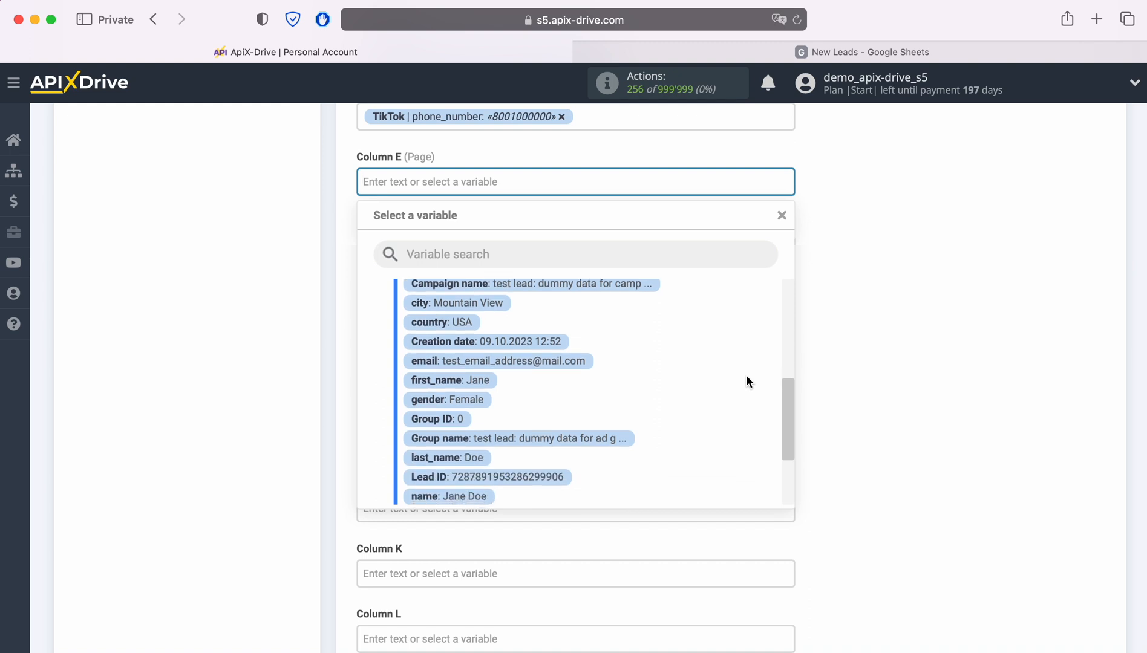
pyautogui.scroll(-3, 747, 377)
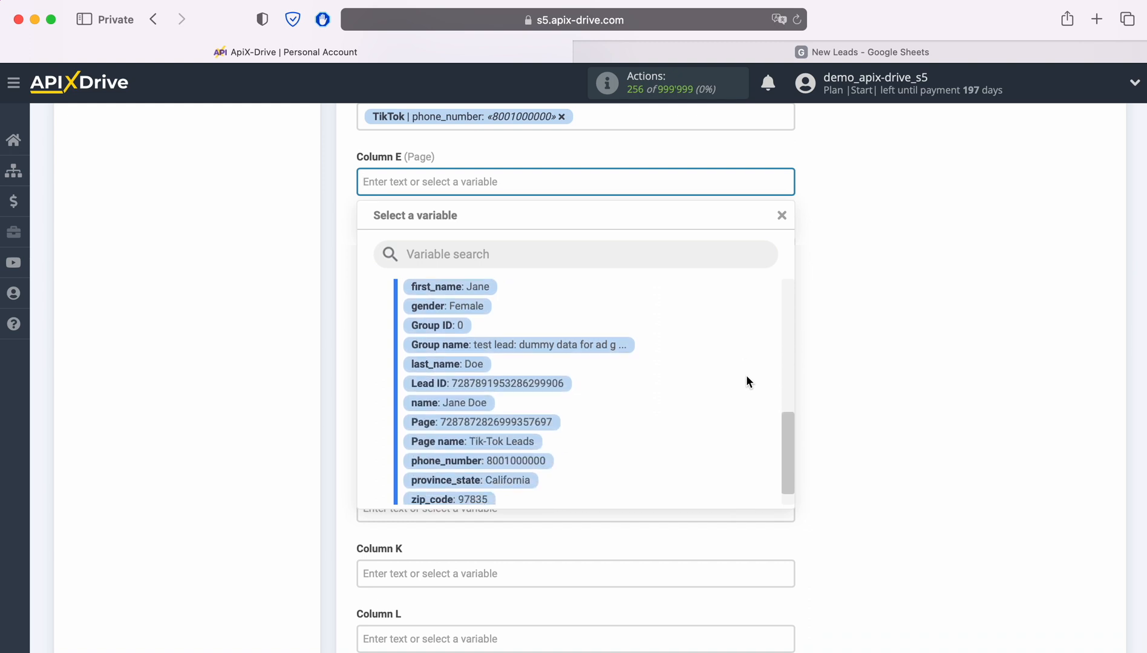
pyautogui.scroll(-2, 746, 381)
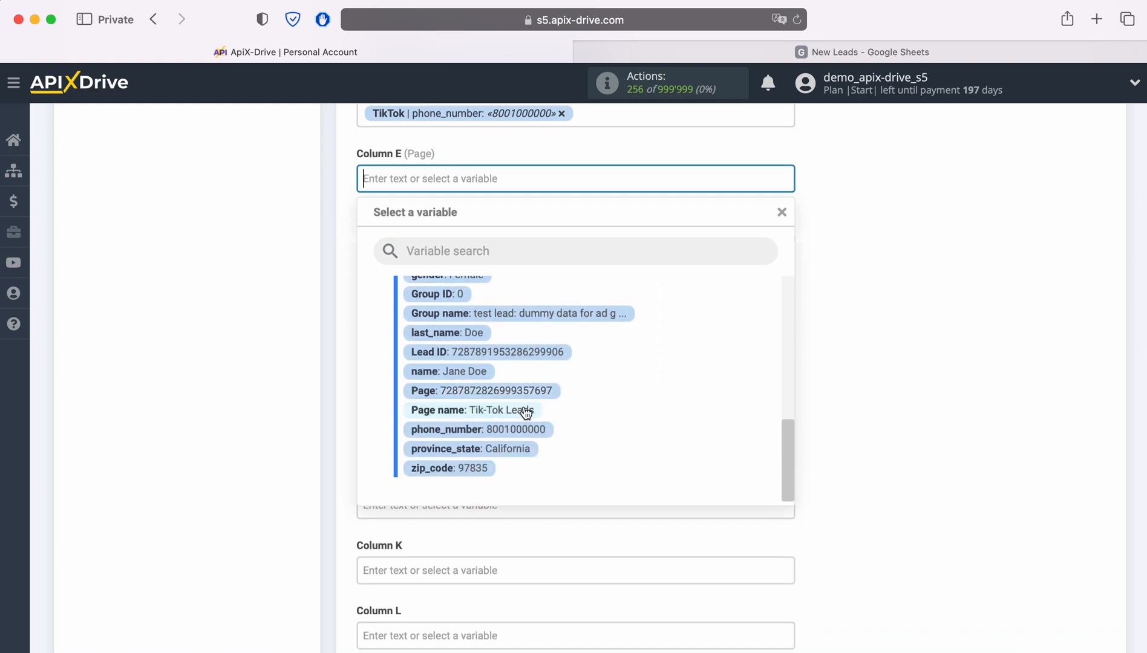
pyautogui.click(525, 412)
# Fill Column F with the fixed text 'Tik-Tok Leads', leaving the remaining columns empty
pyautogui.click(515, 245)
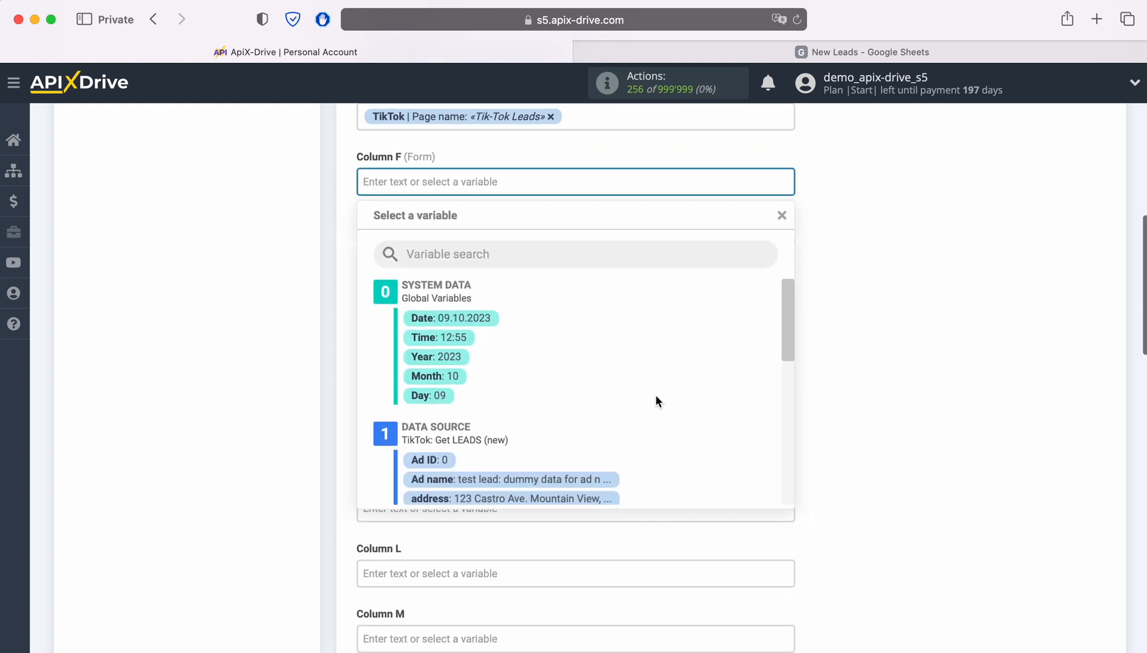
pyautogui.scroll(-3, 736, 396)
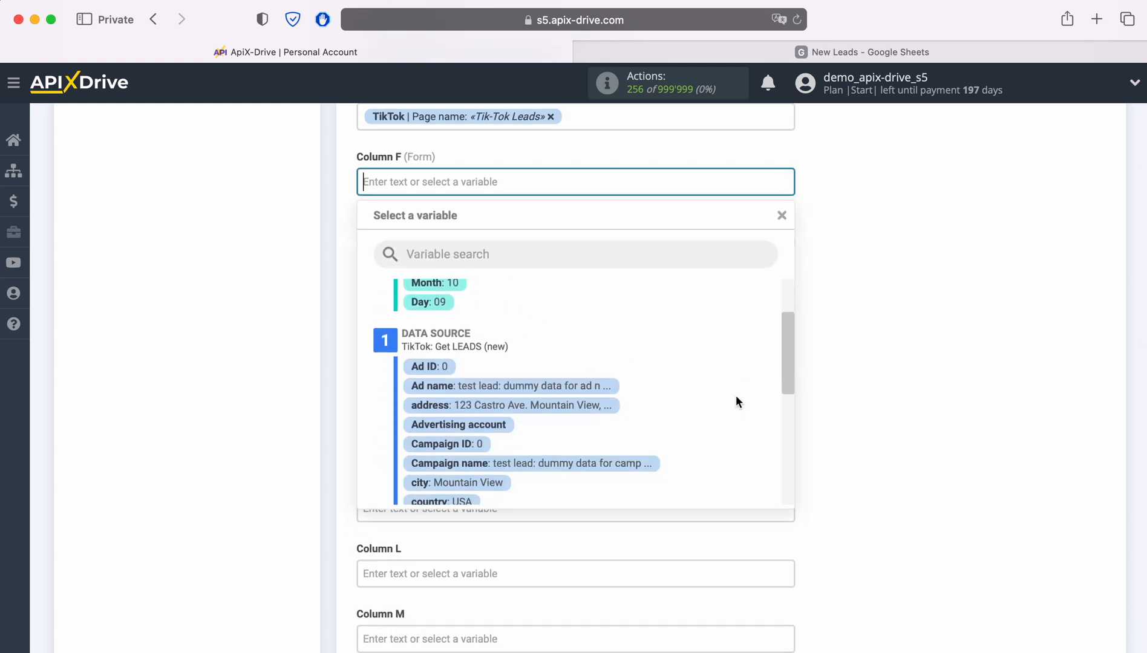
pyautogui.scroll(-2, 736, 398)
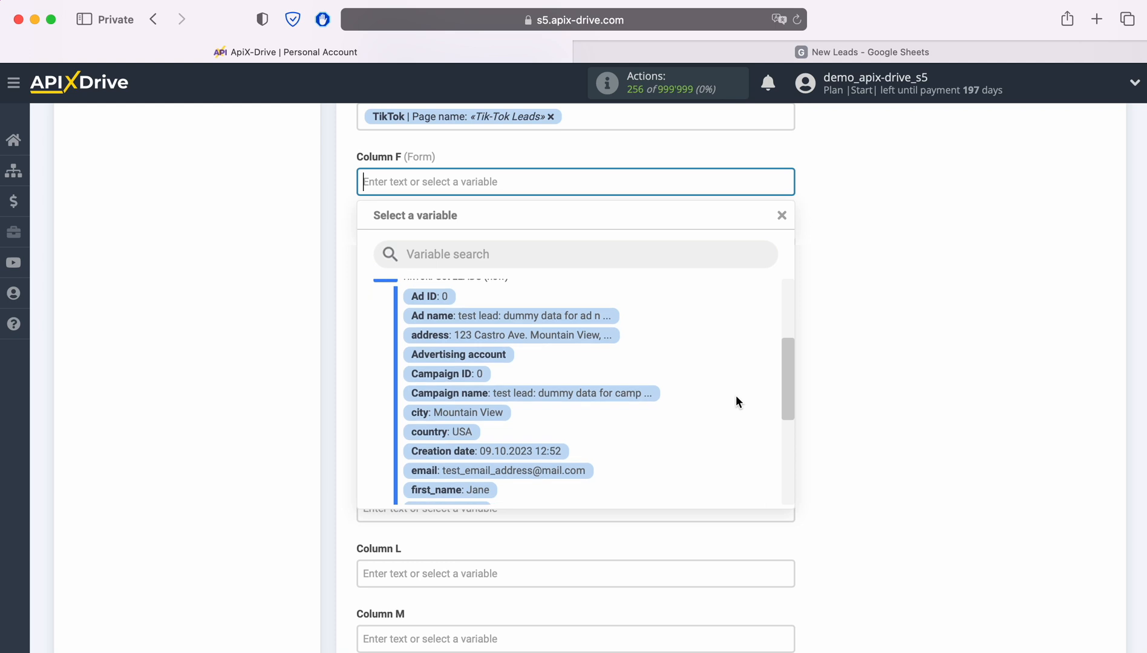
pyautogui.scroll(-2, 735, 402)
pyautogui.scroll(-2, 736, 402)
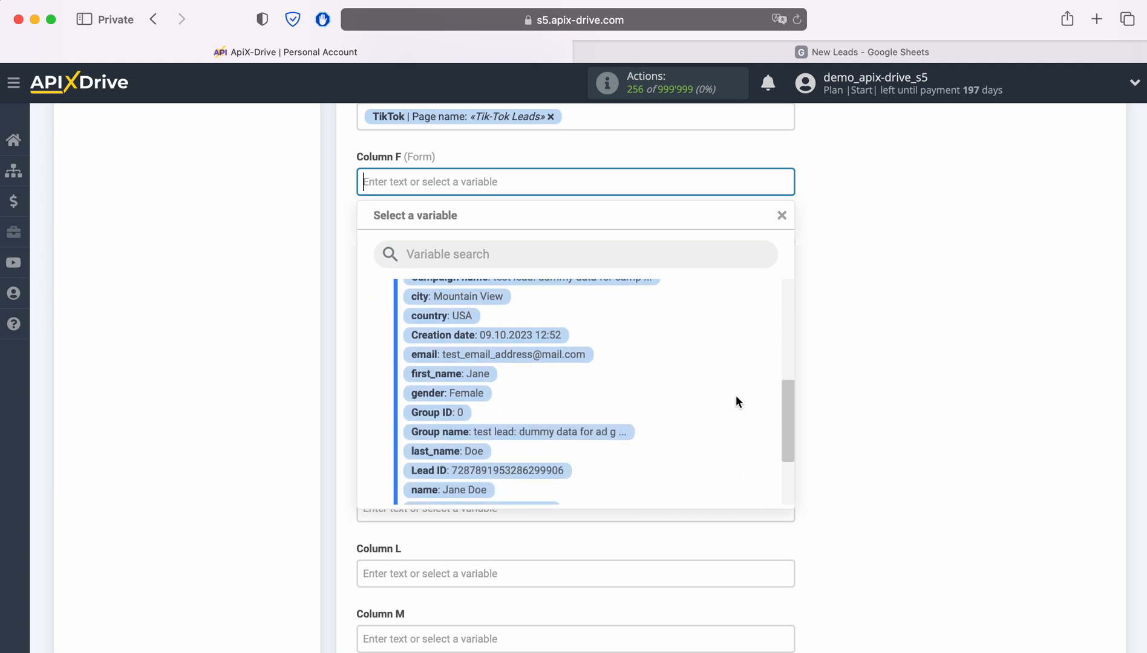
pyautogui.scroll(-3, 736, 396)
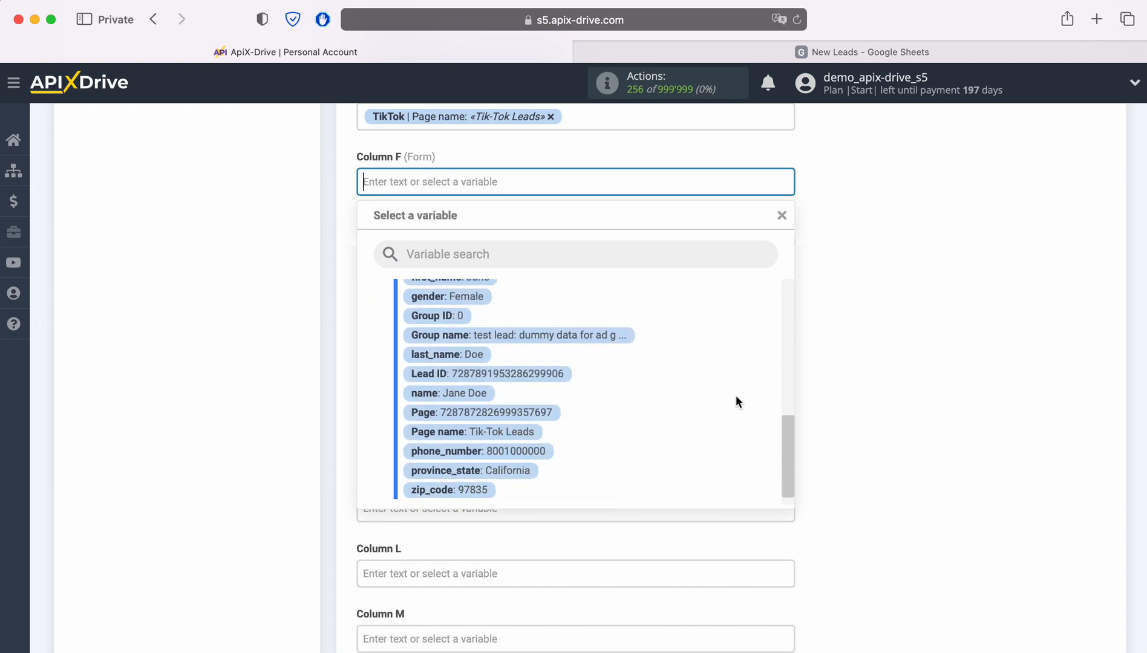
pyautogui.scroll(-1, 736, 395)
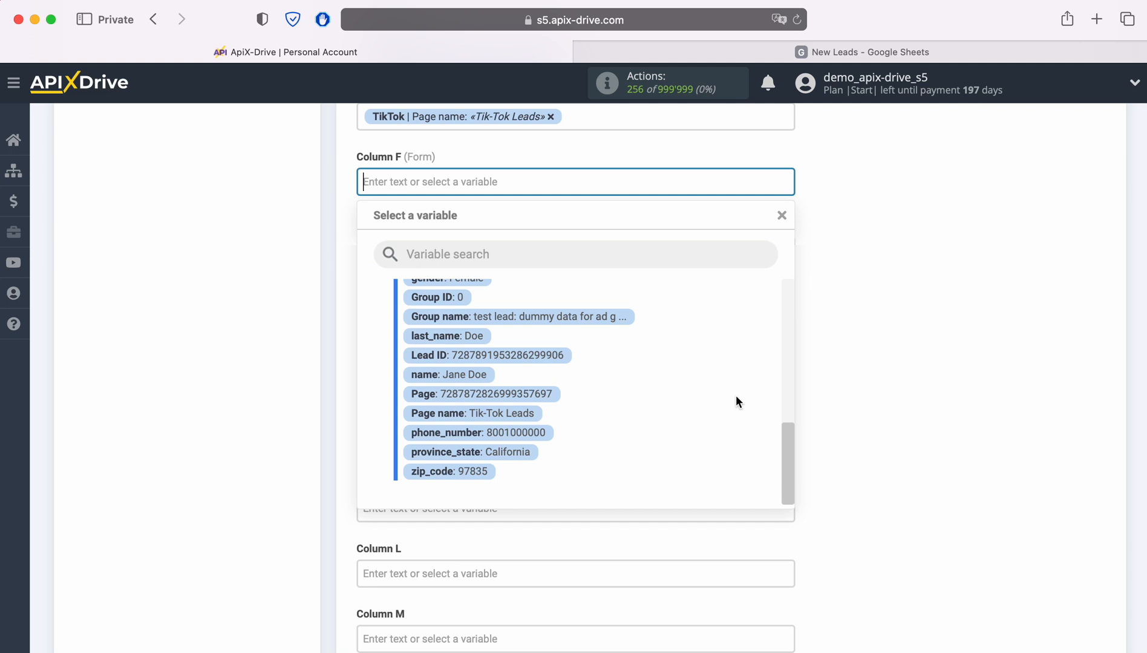
pyautogui.write('Tik-Tok Le')
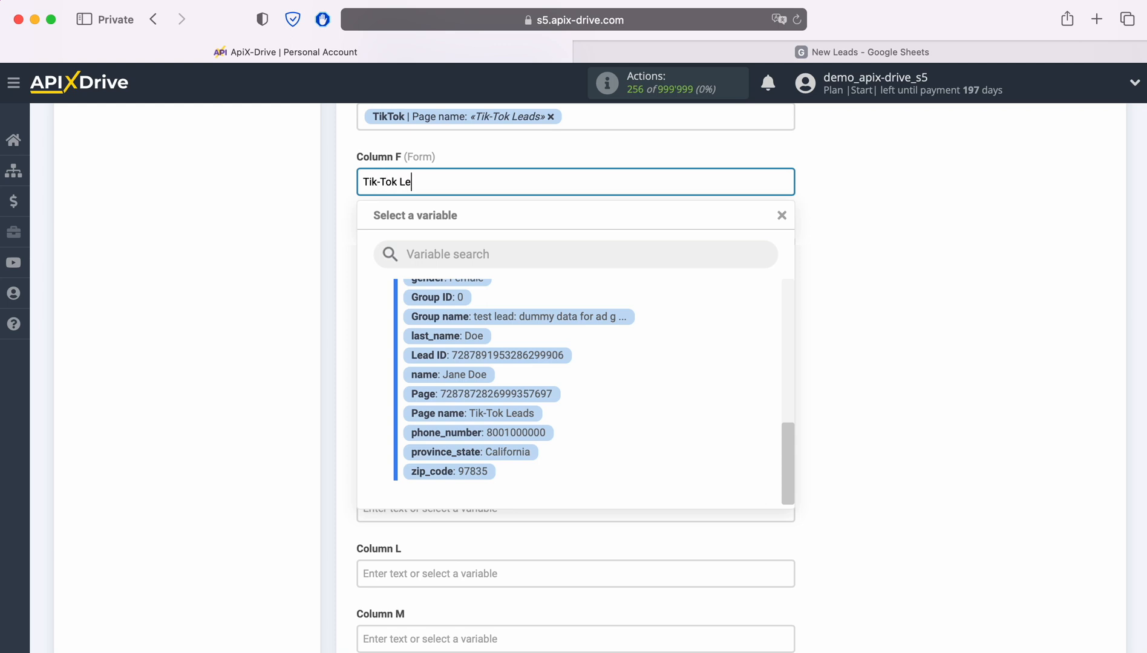
pyautogui.write('ads')
pyautogui.click(906, 416)
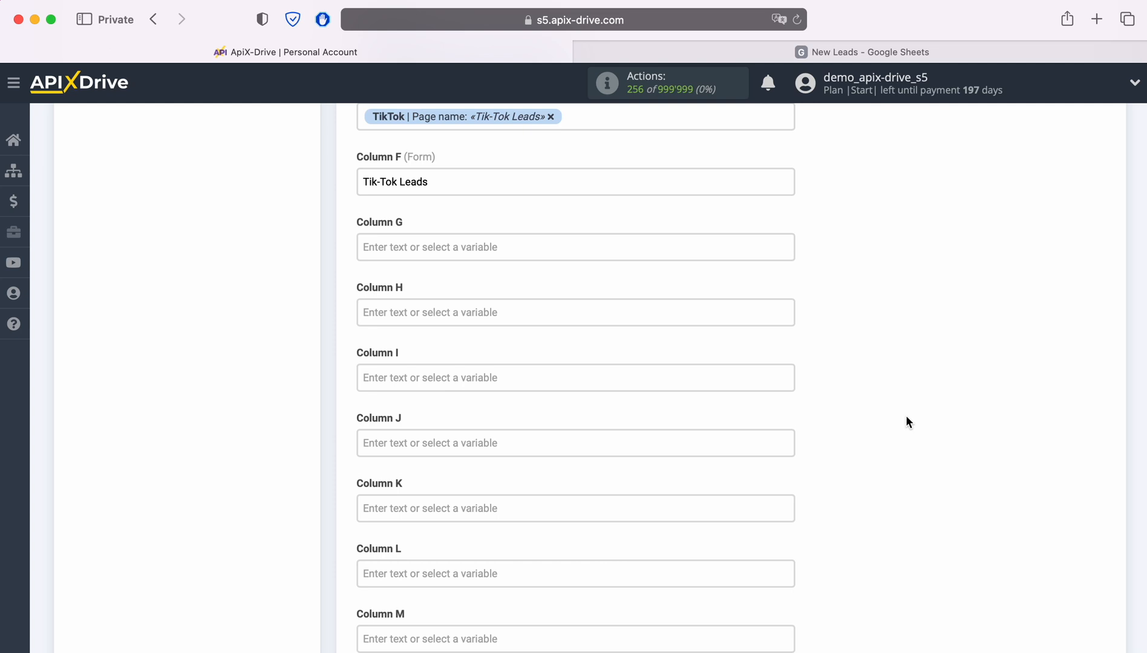
pyautogui.scroll(-5, 907, 417)
pyautogui.scroll(-8, 906, 416)
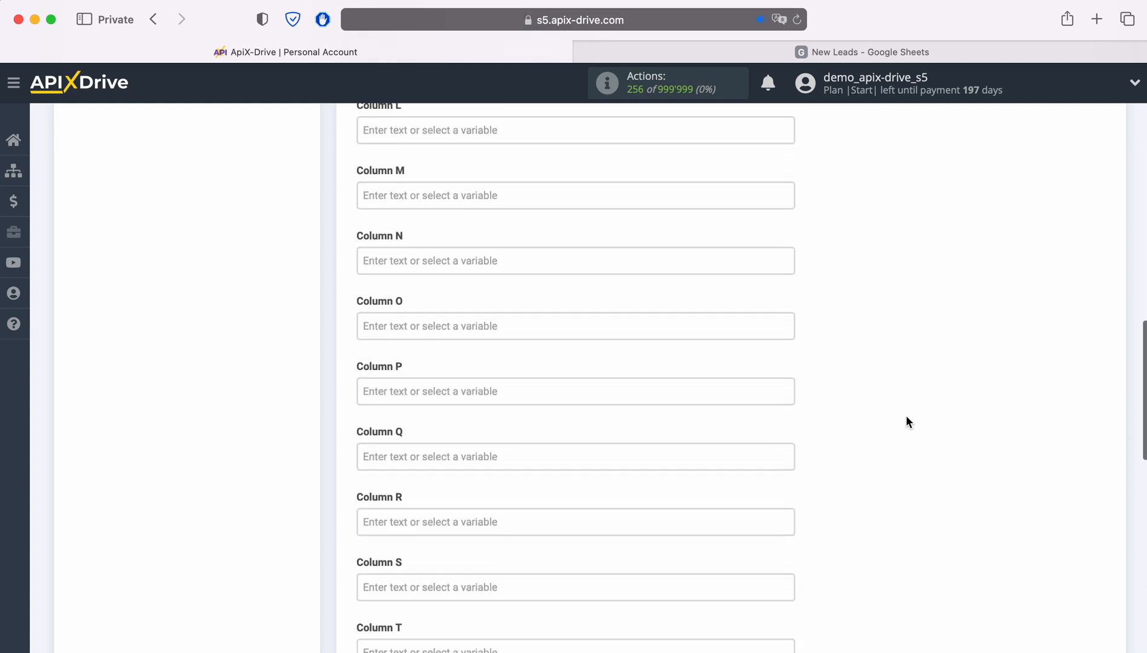
pyautogui.scroll(-3, 907, 422)
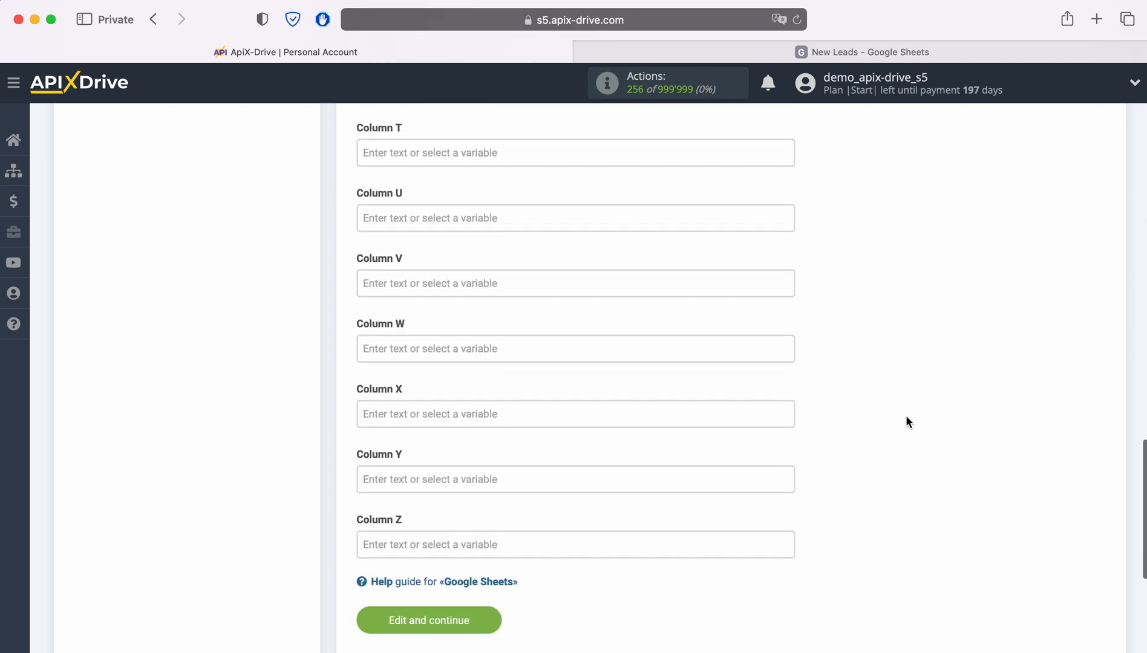
# Save the column mapping and send the test lead row to Google Sheets
pyautogui.click(496, 573)
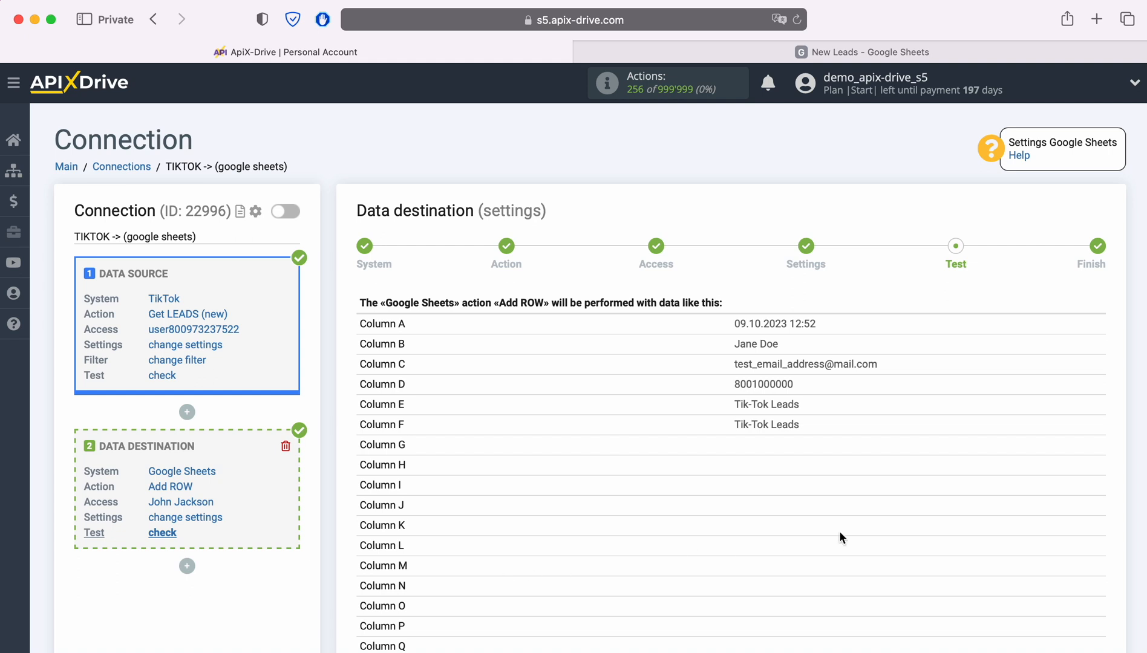
pyautogui.scroll(-5, 997, 516)
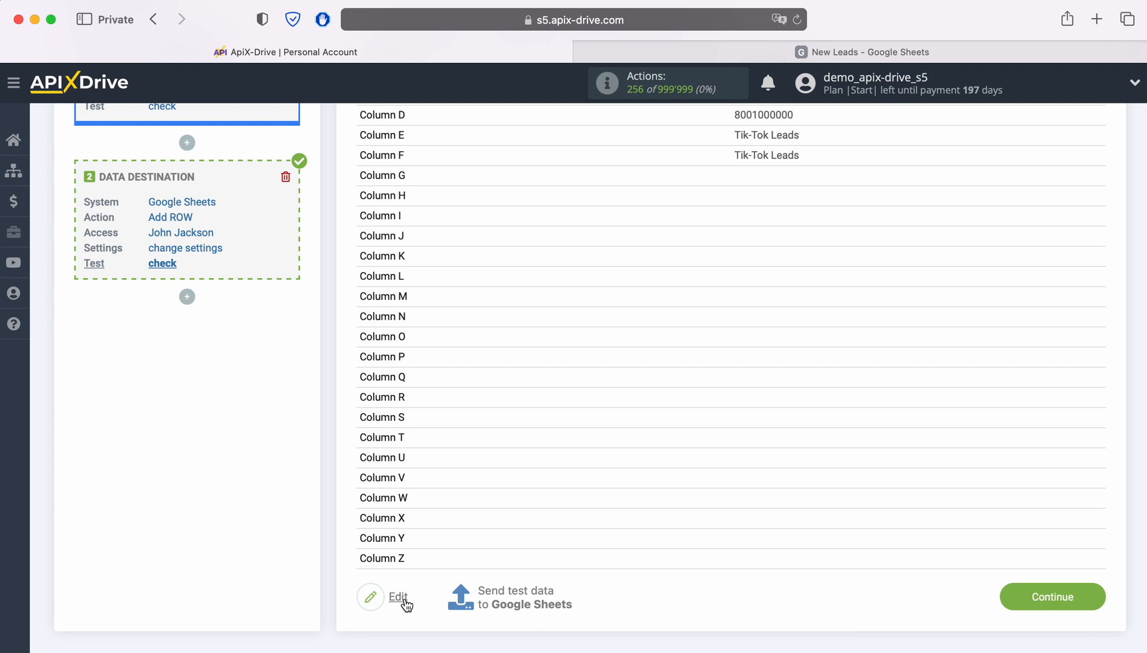
pyautogui.click(514, 596)
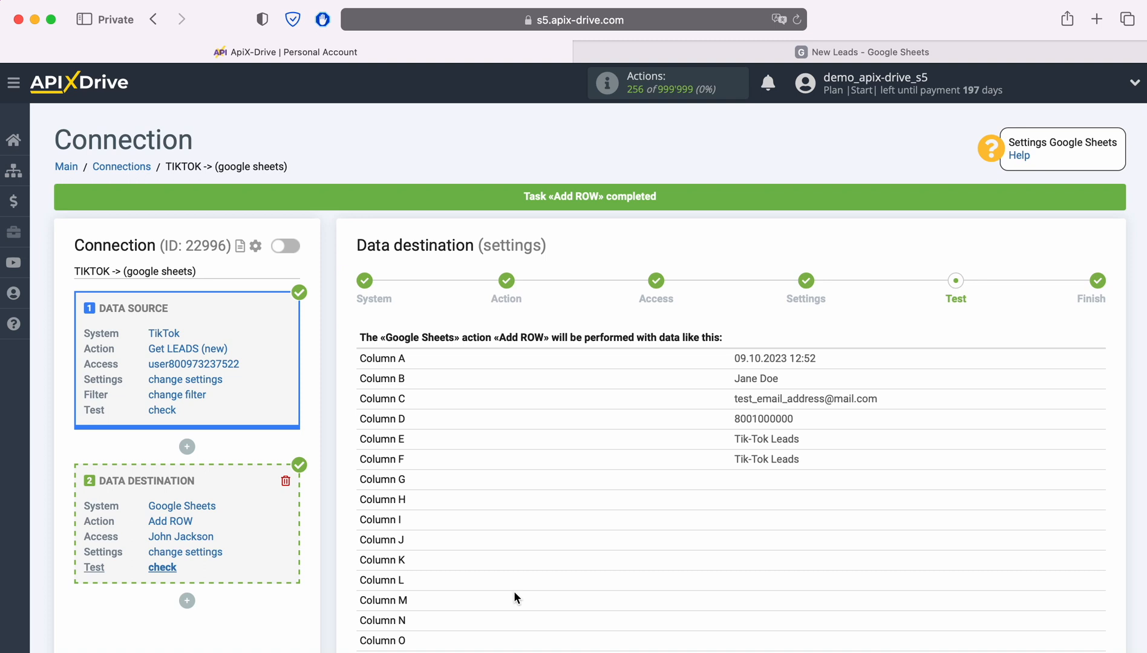
# Check the New Leads spreadsheet for the test lead row under the headers
pyautogui.click(603, 49)
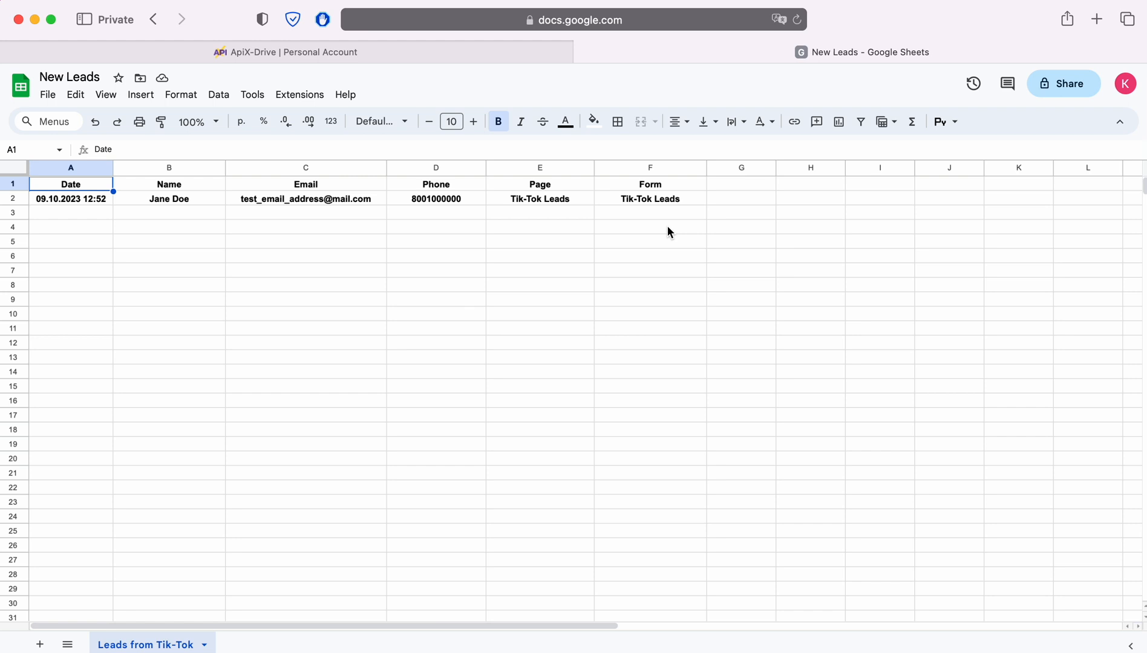
# Return to ApiX-Drive and finish the Google Sheets destination setup after the test
pyautogui.click(374, 48)
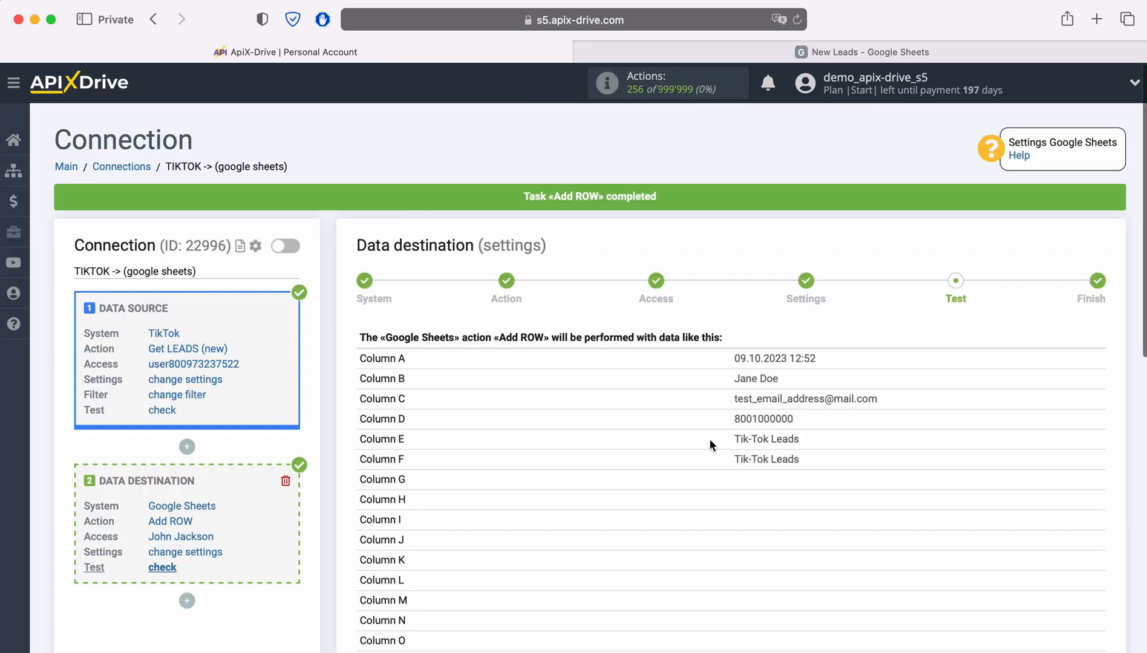
pyautogui.scroll(-5, 1028, 474)
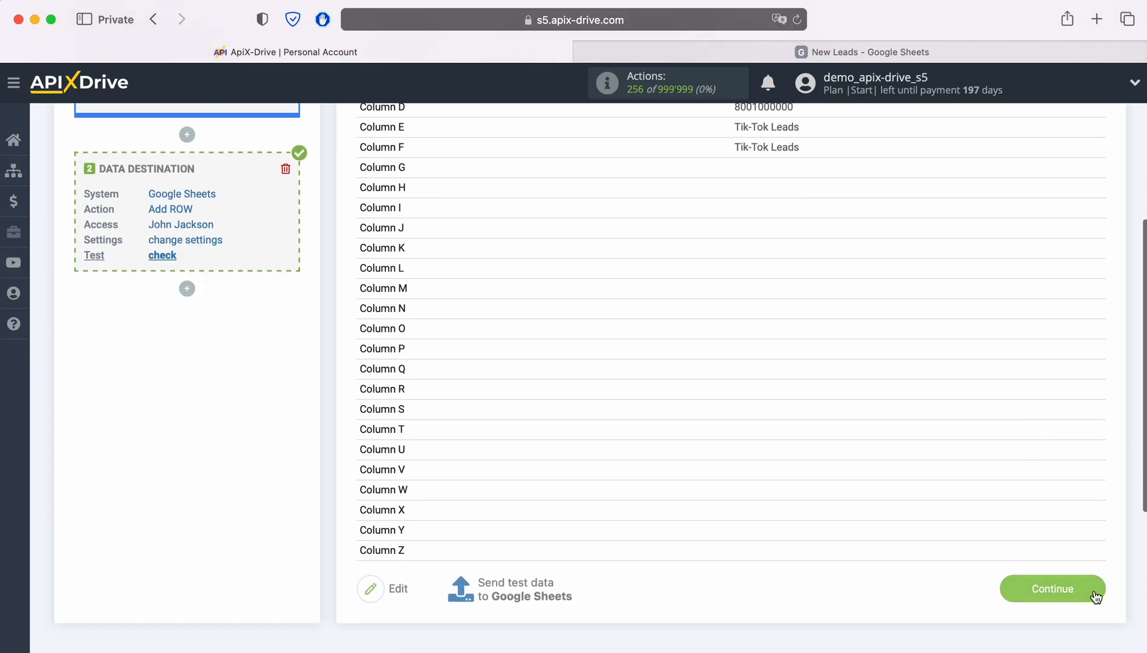
pyautogui.click(1095, 590)
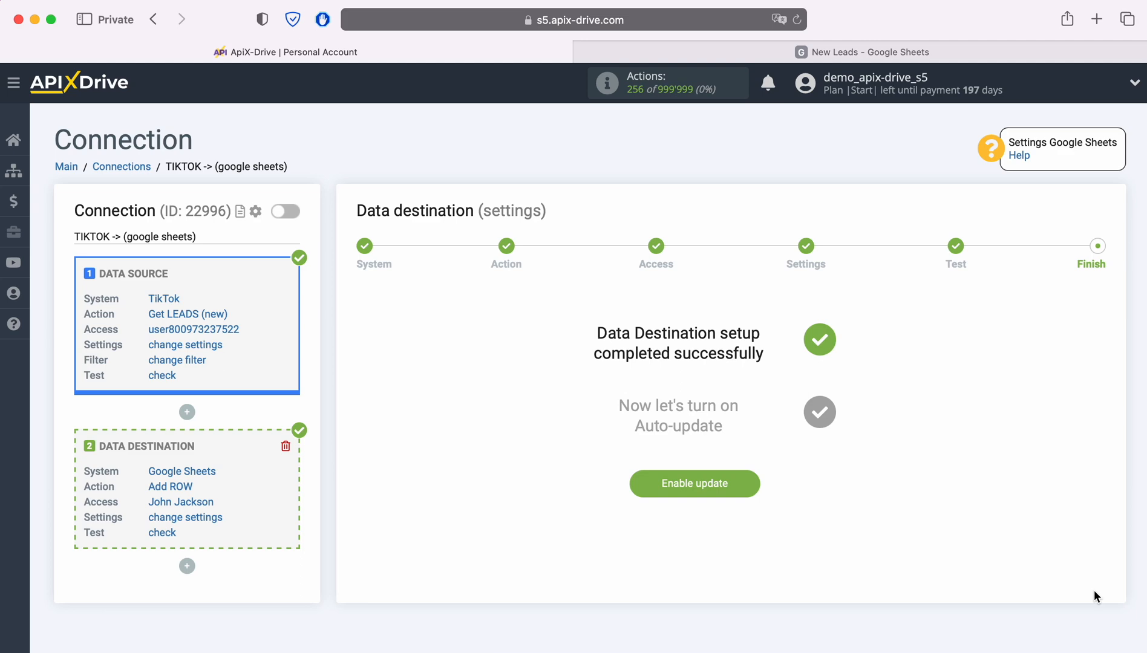
# Enable auto-update for the TIKTOK -> (google sheets) connection with a 5-minute interval
pyautogui.click(746, 482)
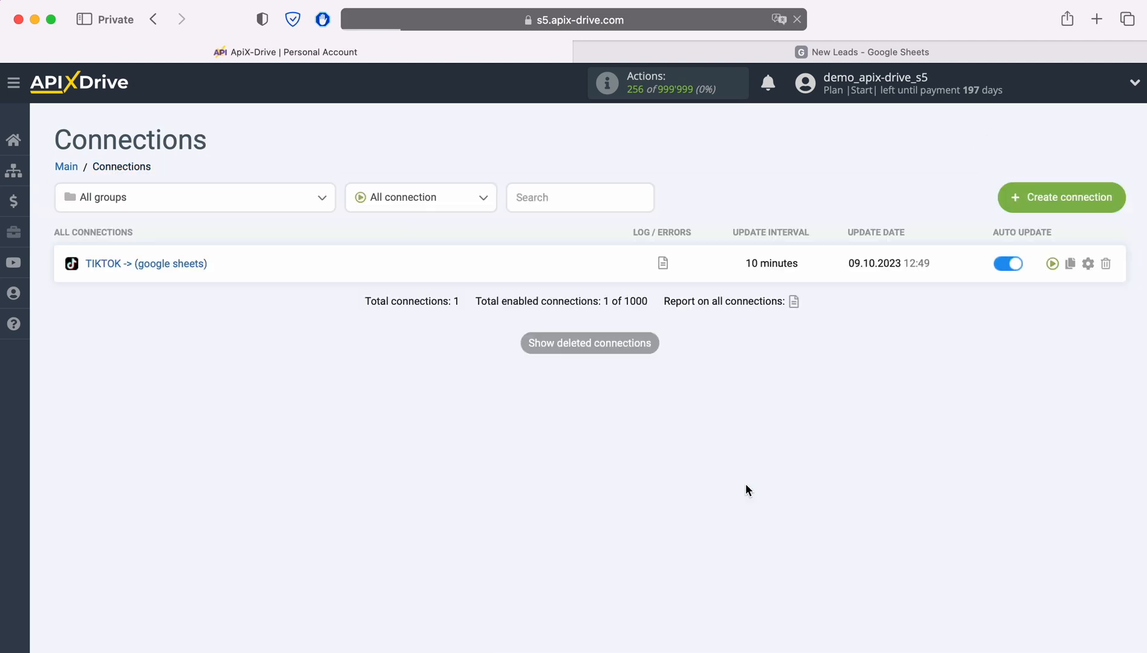
pyautogui.click(1087, 265)
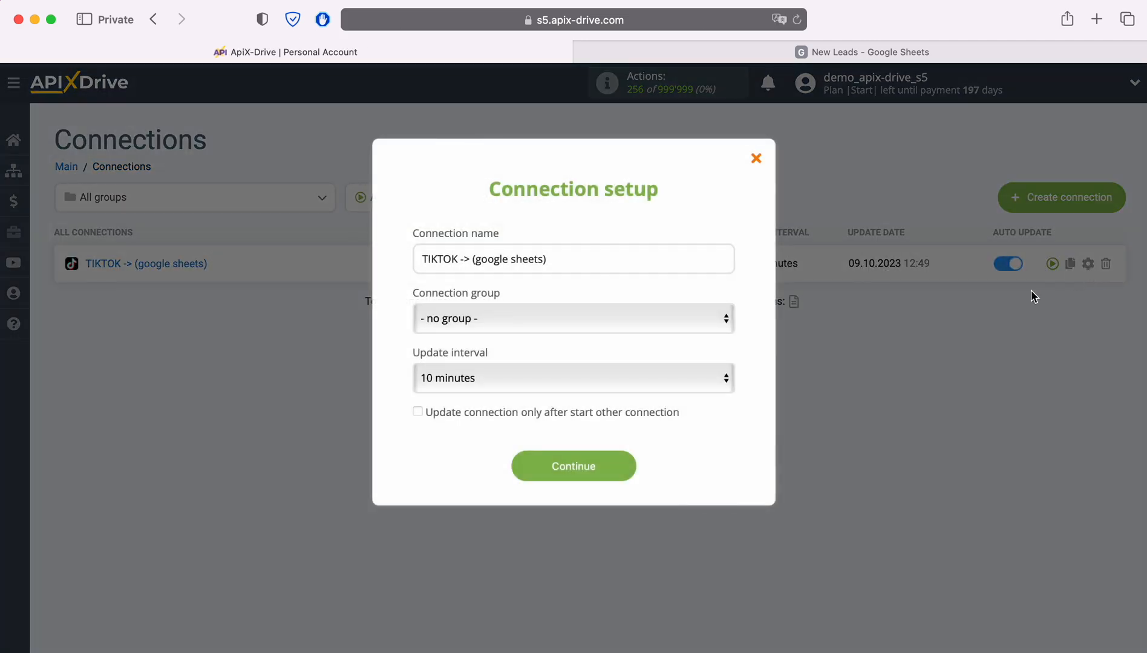
pyautogui.click(611, 379)
pyautogui.click(573, 355)
pyautogui.click(622, 459)
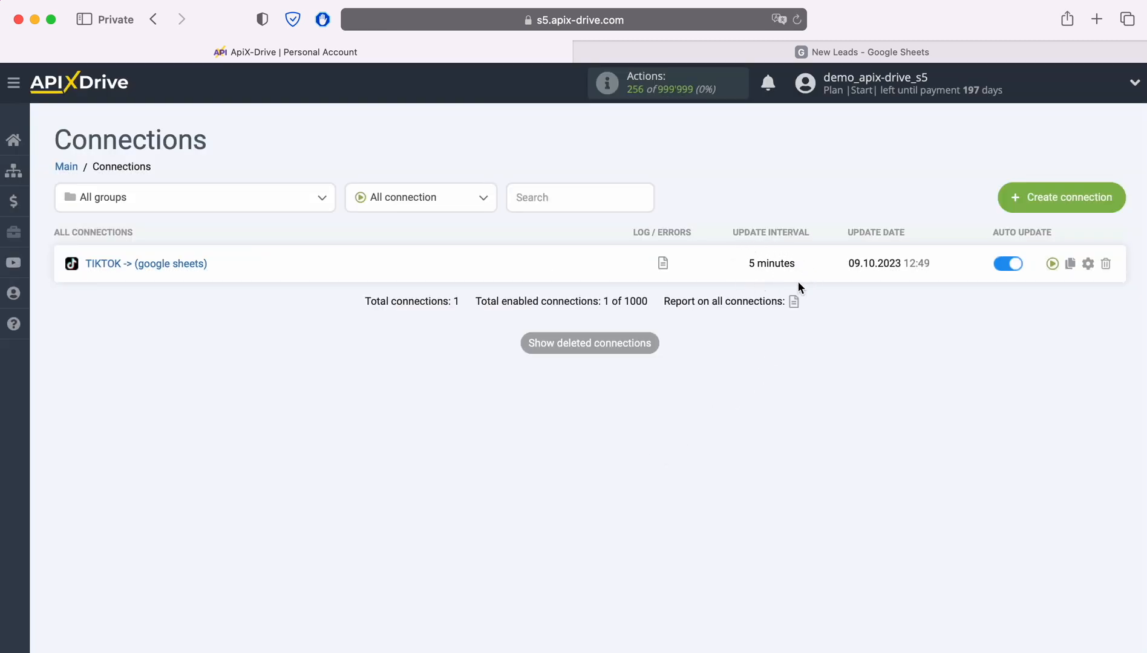